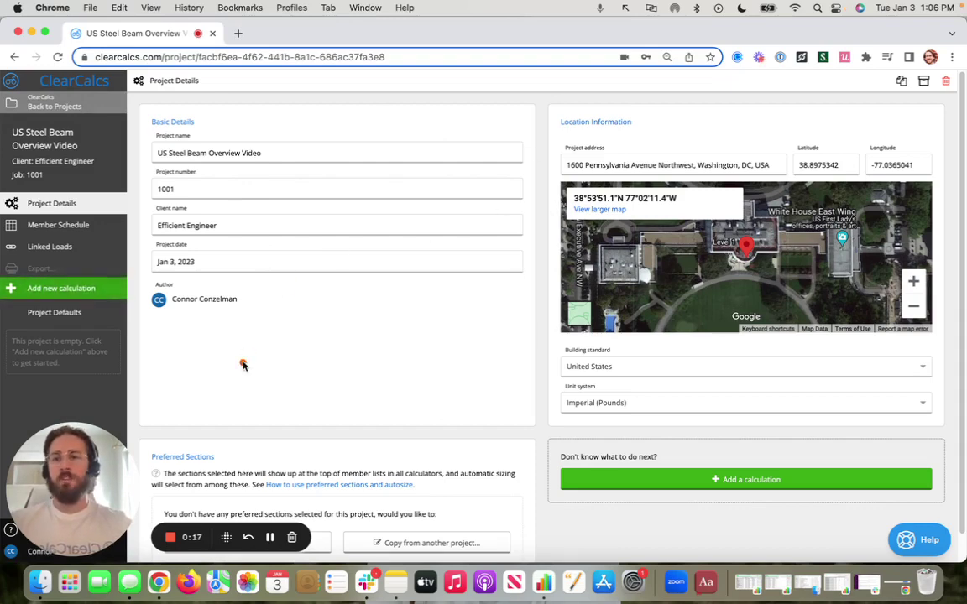
Open the Add a new calculation picker and review the US beam, column, foundation and connection calculators.
{"action": "mouse_move", "coordinate": [287, 344]}
{"action": "left_mouse_down"}
{"action": "mouse_move", "coordinate": [147, 313]}
{"action": "mouse_move", "coordinate": [118, 294]}
{"action": "left_mouse_up"}
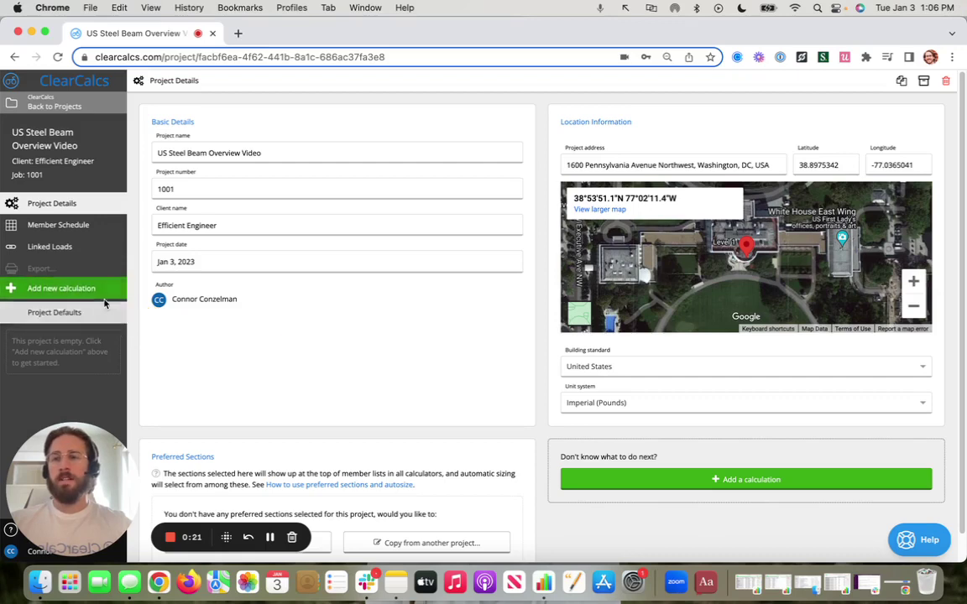
{"action": "left_click", "coordinate": [67, 288]}
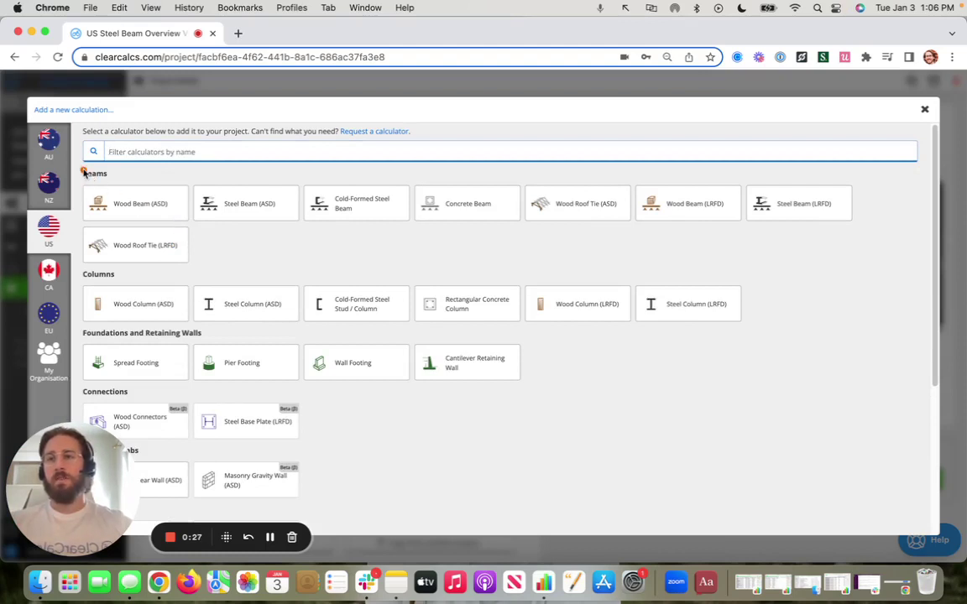
{"action": "left_click_drag", "start_coordinate": [78, 164], "coordinate": [122, 183]}
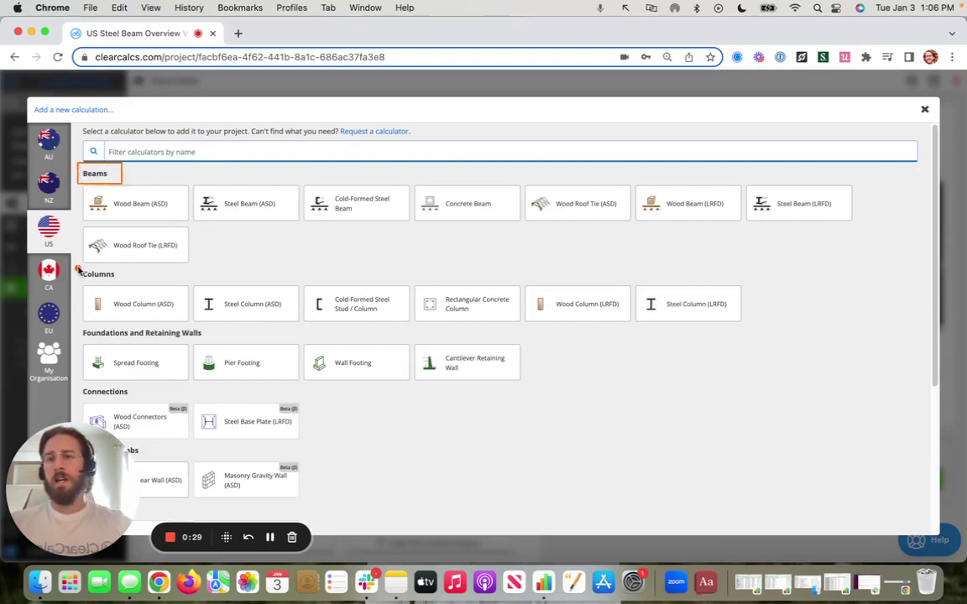
{"action": "left_click_drag", "start_coordinate": [78, 266], "coordinate": [128, 283]}
{"action": "mouse_move", "coordinate": [71, 323]}
{"action": "left_mouse_down"}
{"action": "mouse_move", "coordinate": [134, 340]}
{"action": "mouse_move", "coordinate": [211, 341]}
{"action": "left_mouse_up"}
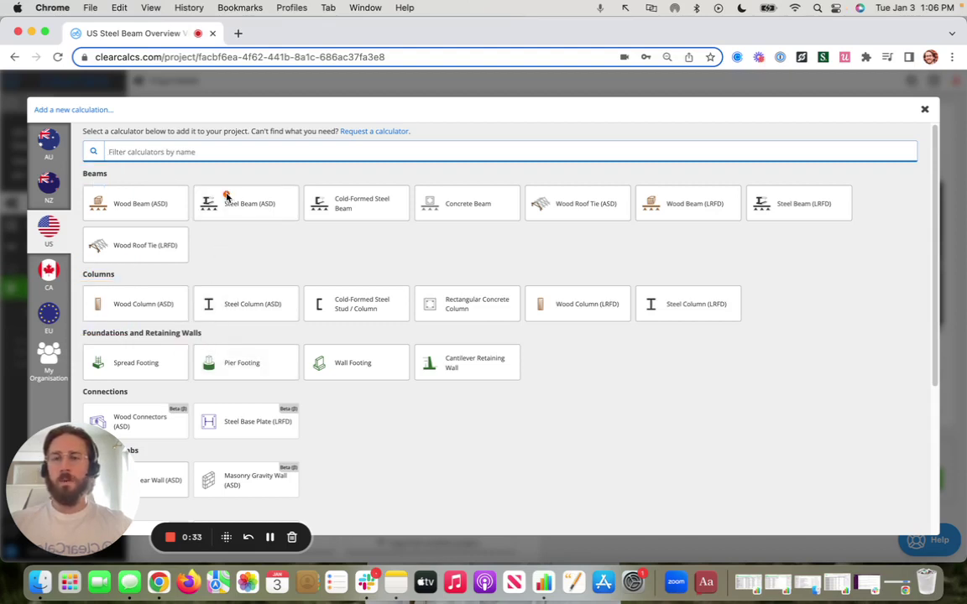
{"action": "left_click_drag", "start_coordinate": [187, 173], "coordinate": [306, 229]}
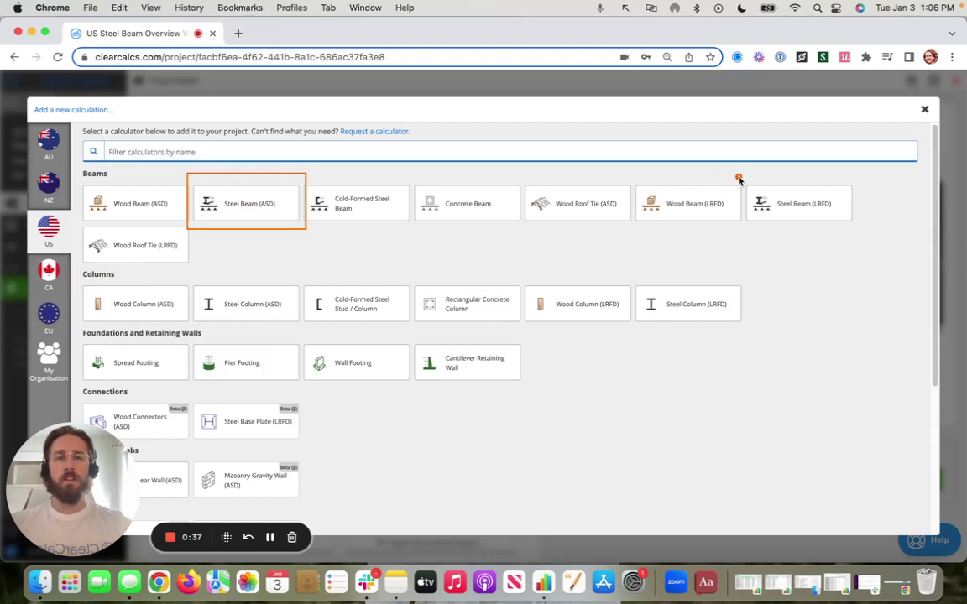
{"action": "mouse_move", "coordinate": [739, 179]}
{"action": "left_mouse_down"}
{"action": "mouse_move", "coordinate": [827, 201]}
{"action": "mouse_move", "coordinate": [866, 234]}
{"action": "left_mouse_up"}
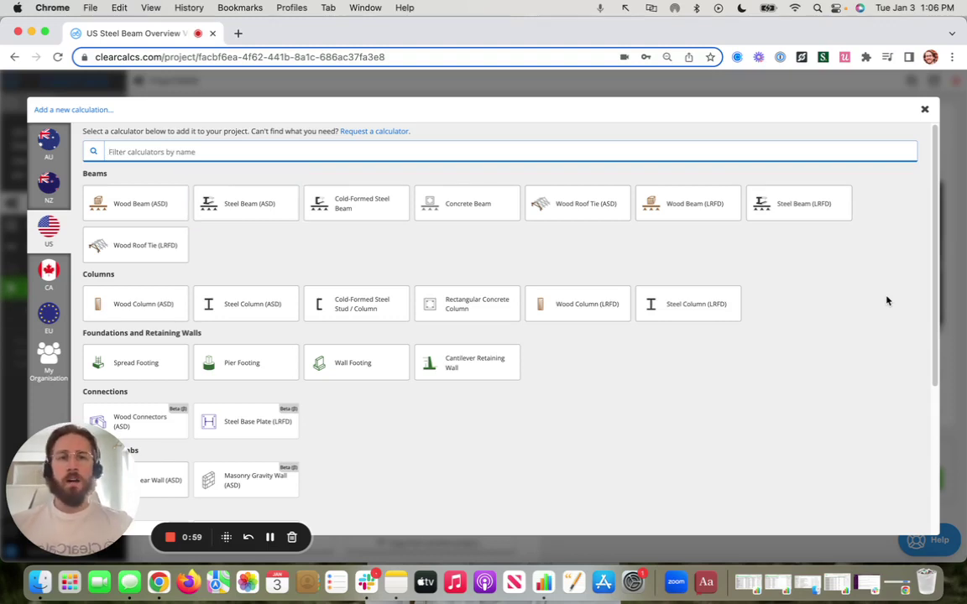
{"action": "left_click_drag", "start_coordinate": [739, 173], "coordinate": [857, 227]}
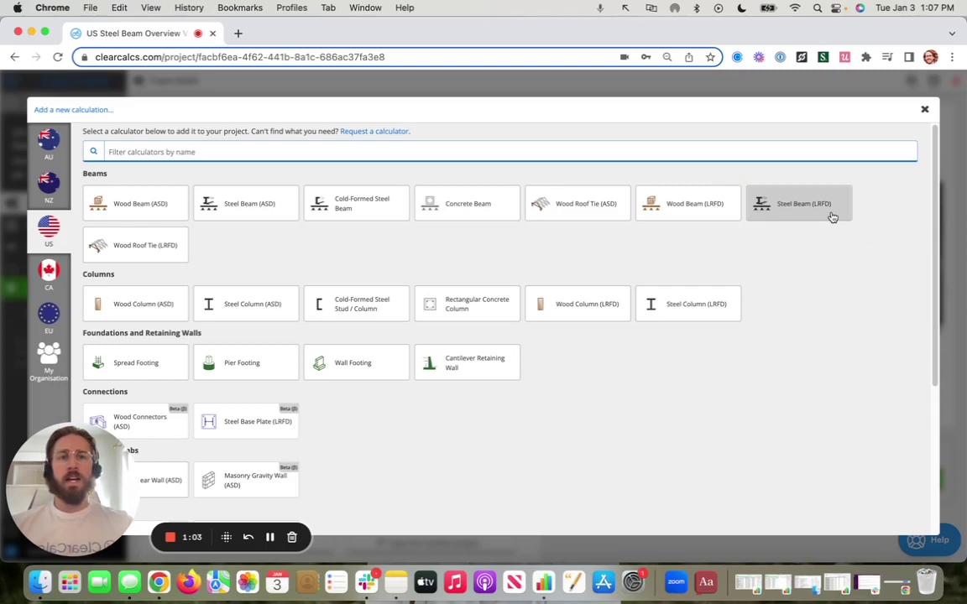
Expand Steel Beam (LRFD) to show Generic Beam, Floor Joist, Floor Girder, Rafter, Ridge Beam and Deck Beam.
{"action": "left_click", "coordinate": [832, 217]}
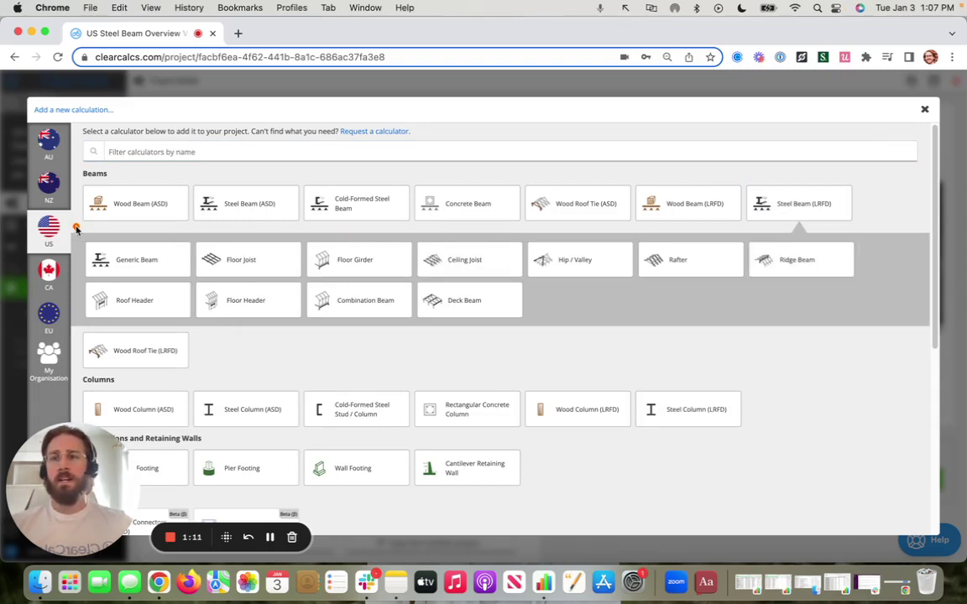
{"action": "mouse_move", "coordinate": [76, 228]}
{"action": "left_mouse_down"}
{"action": "mouse_move", "coordinate": [188, 270]}
{"action": "mouse_move", "coordinate": [592, 298]}
{"action": "mouse_move", "coordinate": [870, 332]}
{"action": "left_mouse_up"}
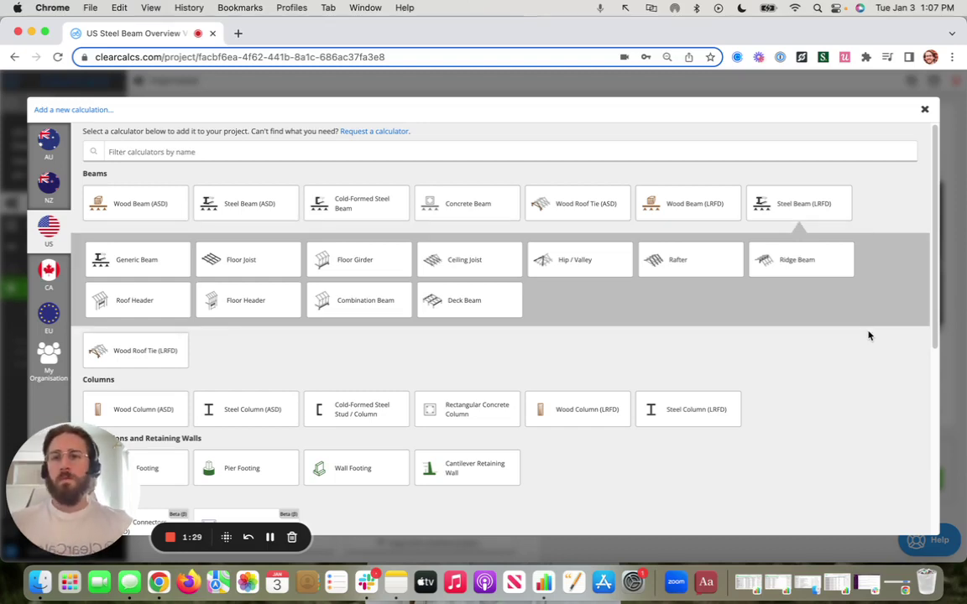
Create a Floor Joist sheet named 'Steel Floor Joist 1' and review its W6X9, 14 ft properties and loads.
{"action": "left_click", "coordinate": [264, 267]}
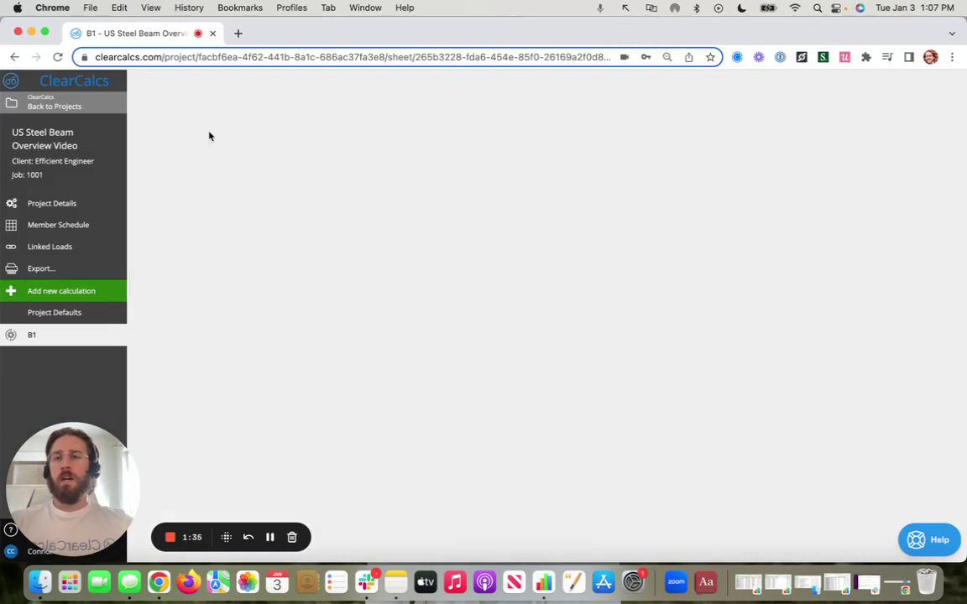
{"action": "type", "text": "Steel"}
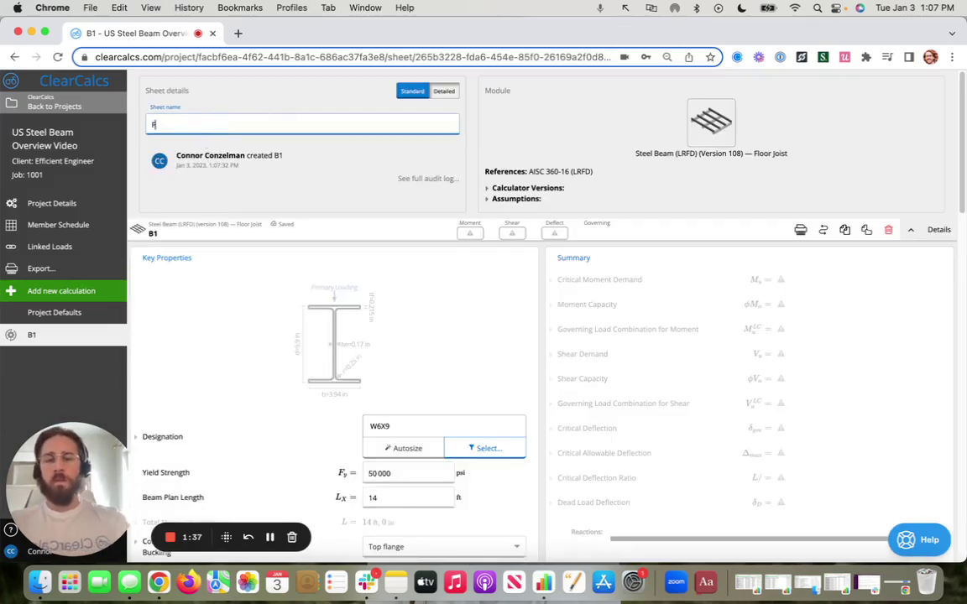
{"action": "type", "text": " Floor Joist 1"}
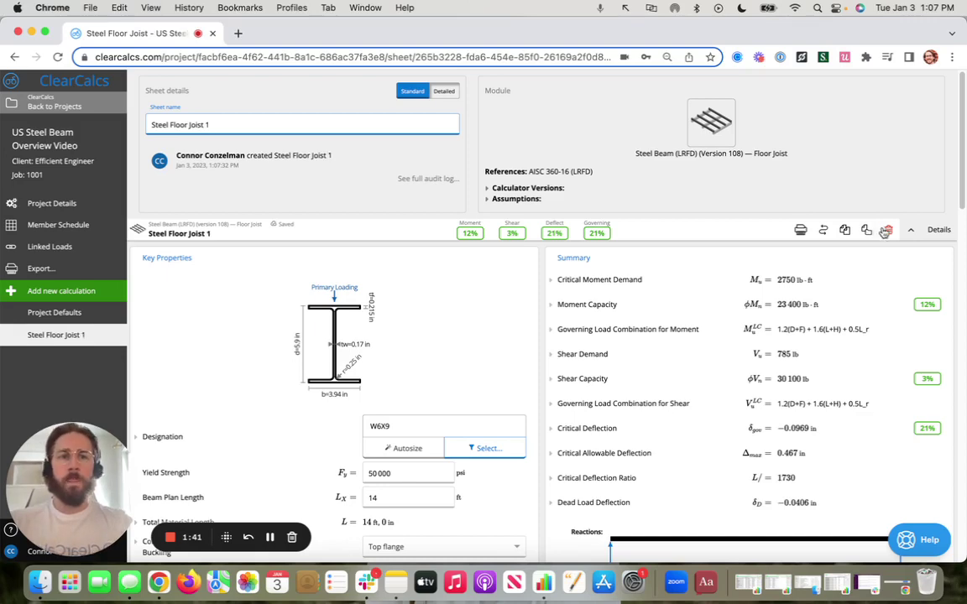
{"action": "scroll", "coordinate": [806, 212], "scroll_direction": "down", "scroll_amount": 4}
{"action": "scroll", "coordinate": [522, 152], "scroll_direction": "down", "scroll_amount": 7}
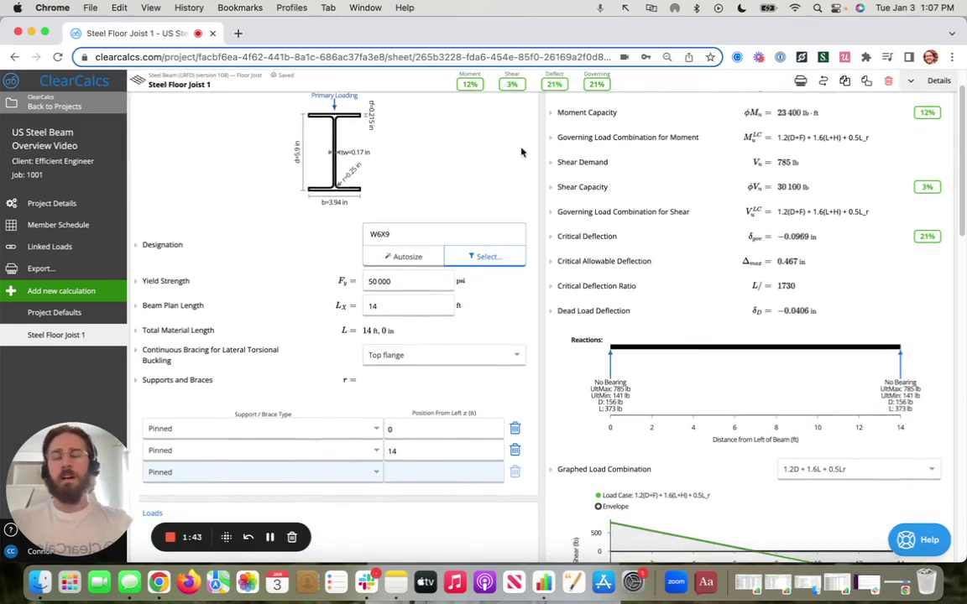
{"action": "scroll", "coordinate": [521, 152], "scroll_direction": "down", "scroll_amount": 6}
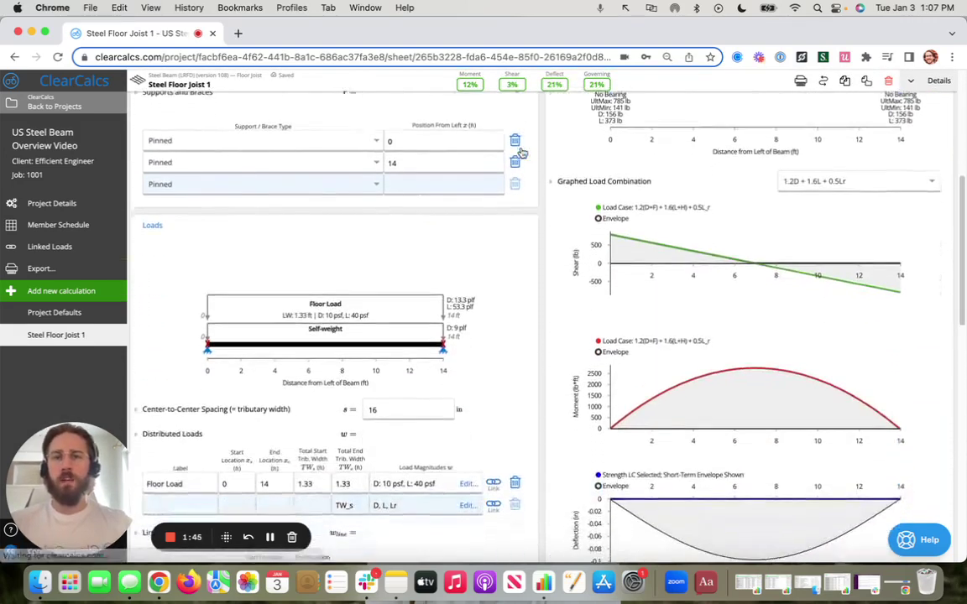
{"action": "scroll", "coordinate": [521, 152], "scroll_direction": "up", "scroll_amount": 1}
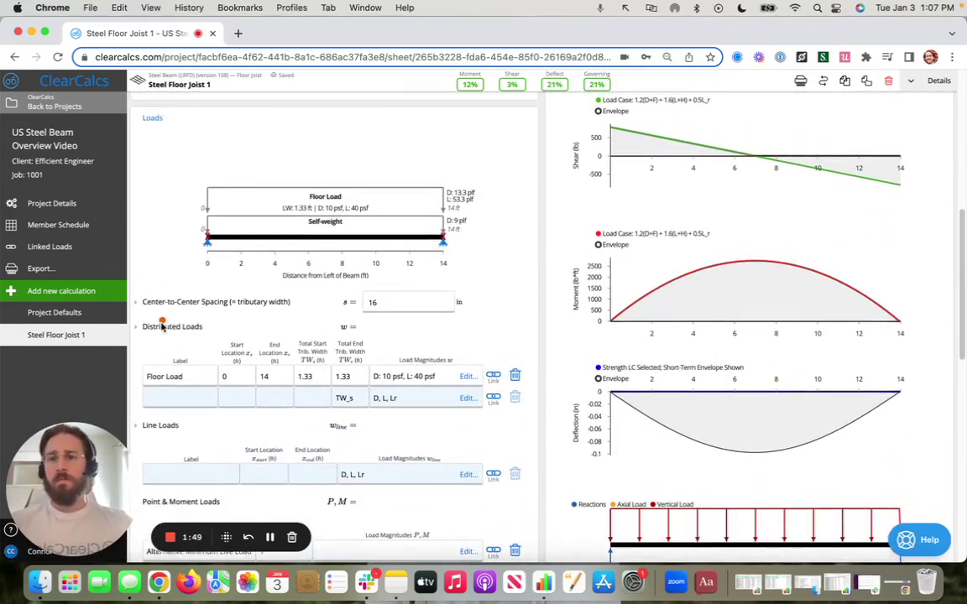
{"action": "mouse_move", "coordinate": [129, 285]}
{"action": "left_mouse_down"}
{"action": "mouse_move", "coordinate": [227, 318]}
{"action": "mouse_move", "coordinate": [507, 320]}
{"action": "mouse_move", "coordinate": [515, 373]}
{"action": "mouse_move", "coordinate": [537, 391]}
{"action": "left_mouse_up"}
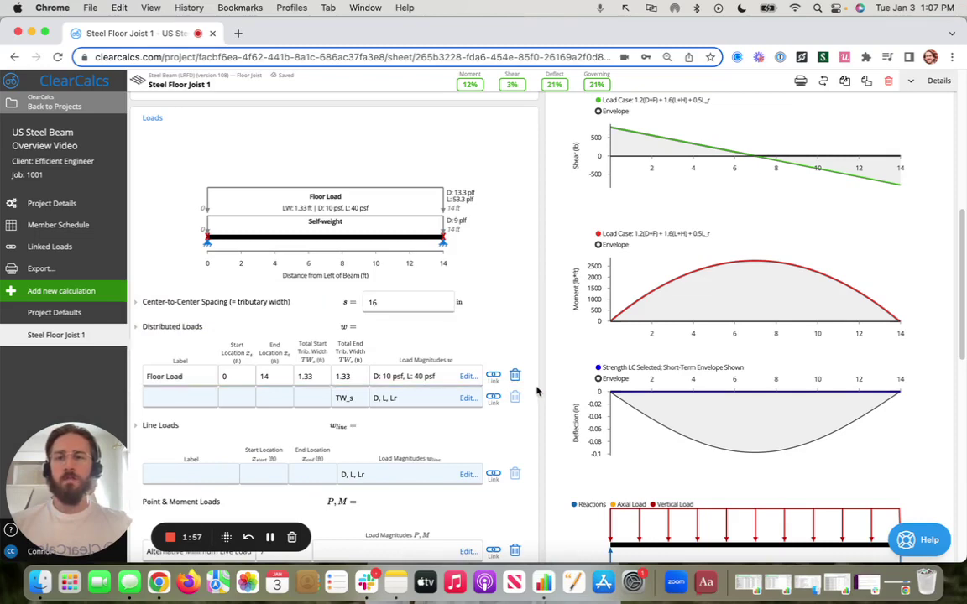
{"action": "scroll", "coordinate": [537, 391], "scroll_direction": "up", "scroll_amount": 5}
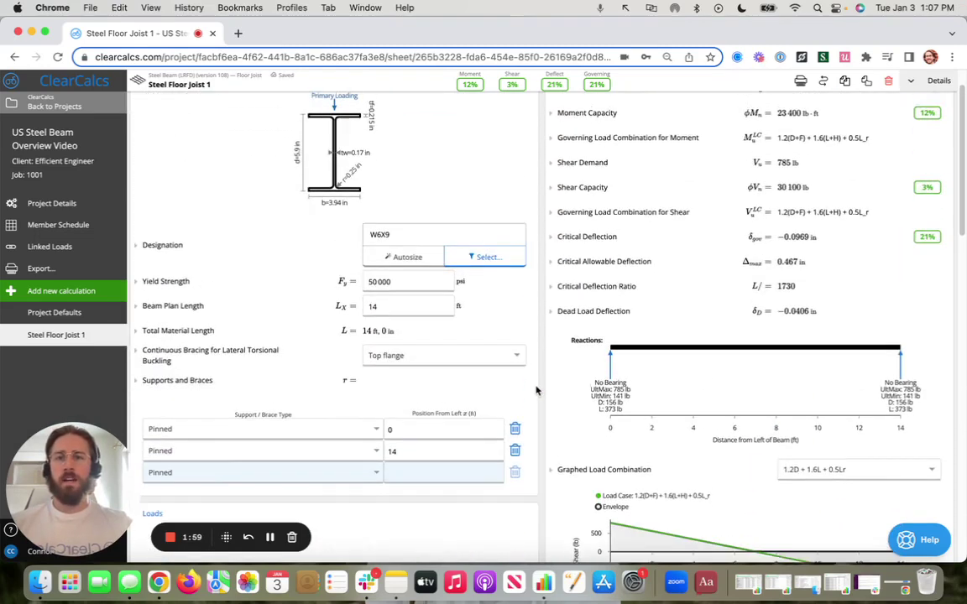
{"action": "scroll", "coordinate": [536, 391], "scroll_direction": "up", "scroll_amount": 2}
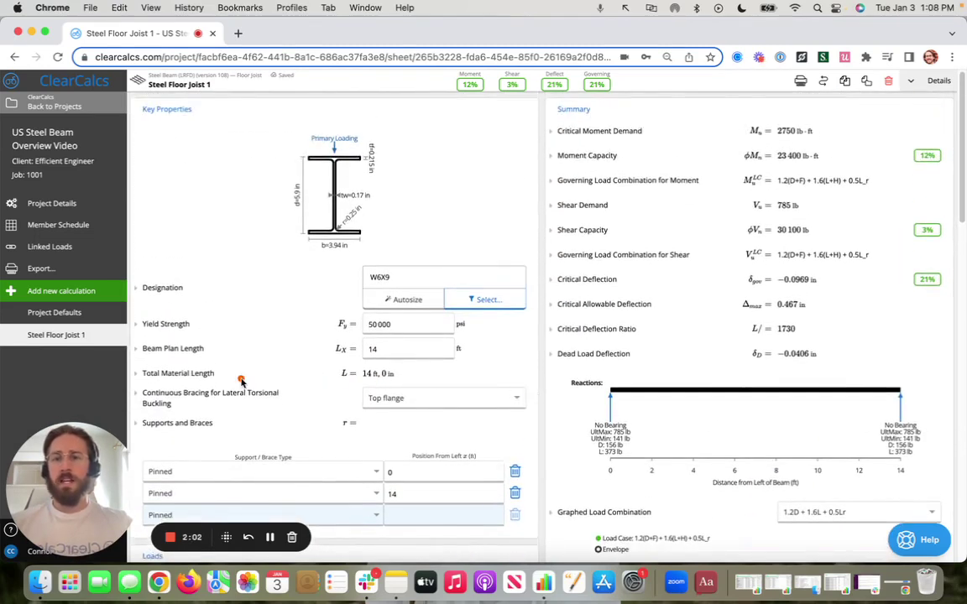
{"action": "mouse_move", "coordinate": [343, 382]}
{"action": "left_mouse_down"}
{"action": "mouse_move", "coordinate": [526, 410]}
{"action": "mouse_move", "coordinate": [508, 410]}
{"action": "left_mouse_up"}
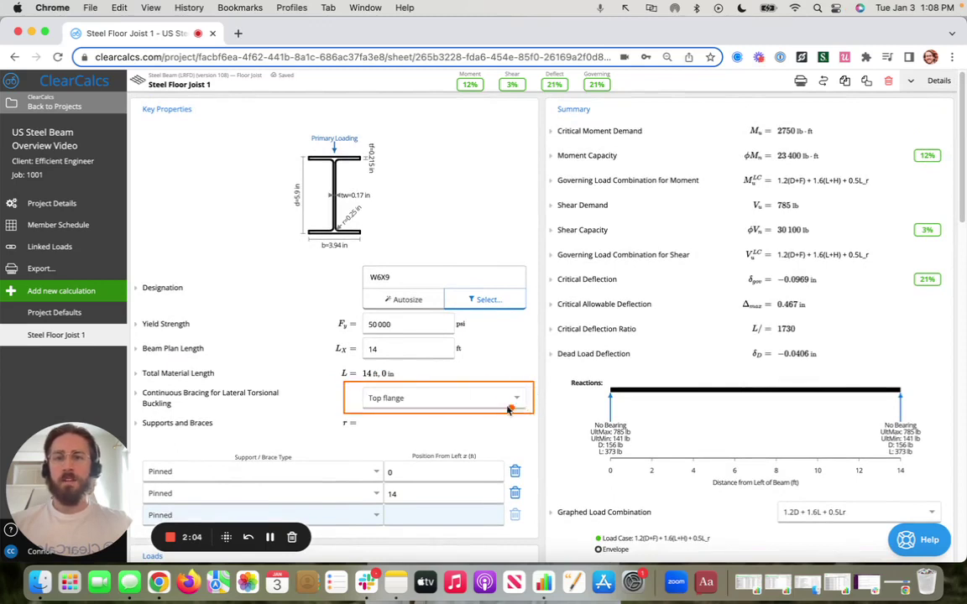
{"action": "left_click_drag", "start_coordinate": [369, 266], "coordinate": [535, 317]}
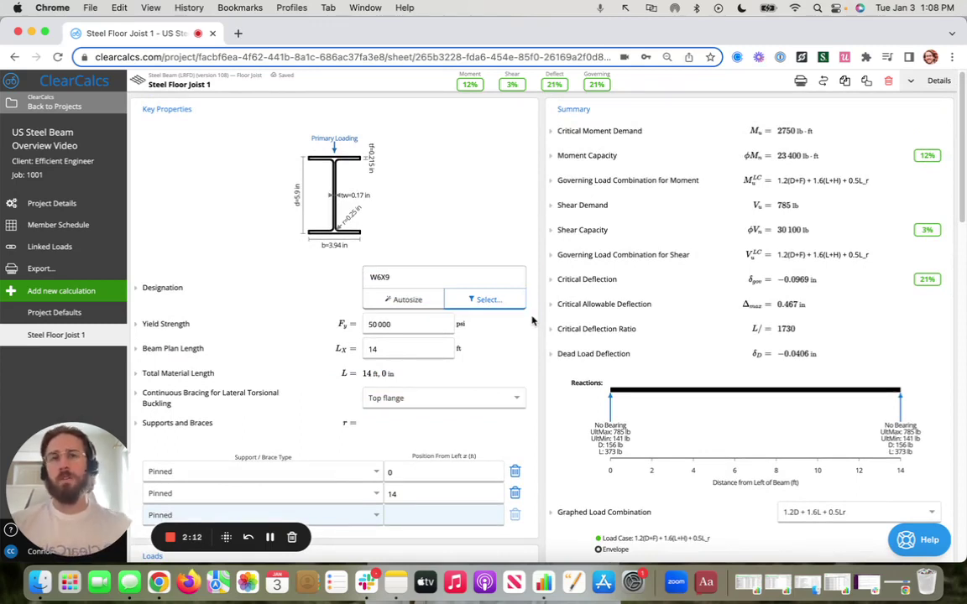
Add a Steel Beam (LRFD) Rafter sheet named 'Steel Rafter 1'.
{"action": "left_click", "coordinate": [59, 290]}
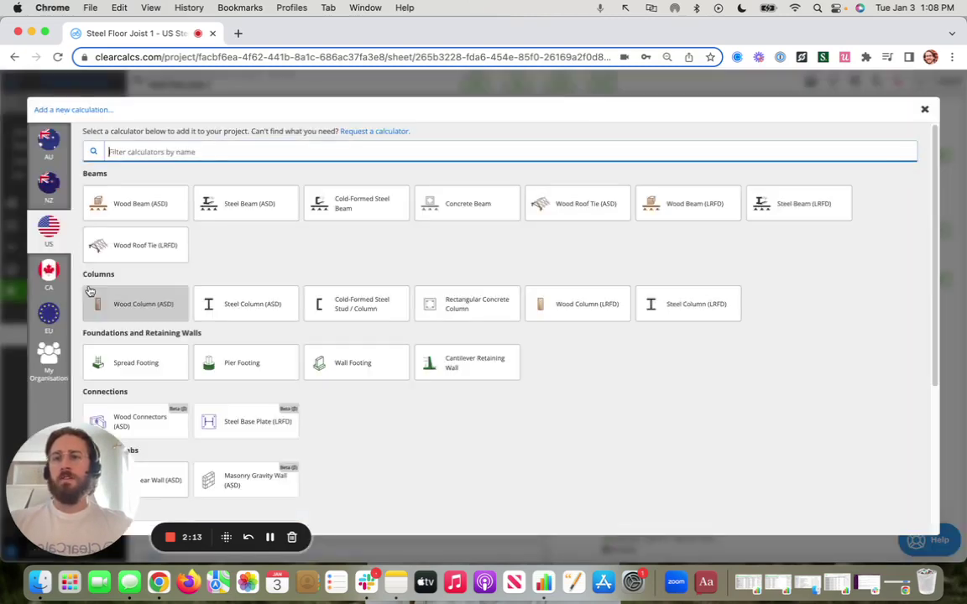
{"action": "left_click", "coordinate": [796, 203]}
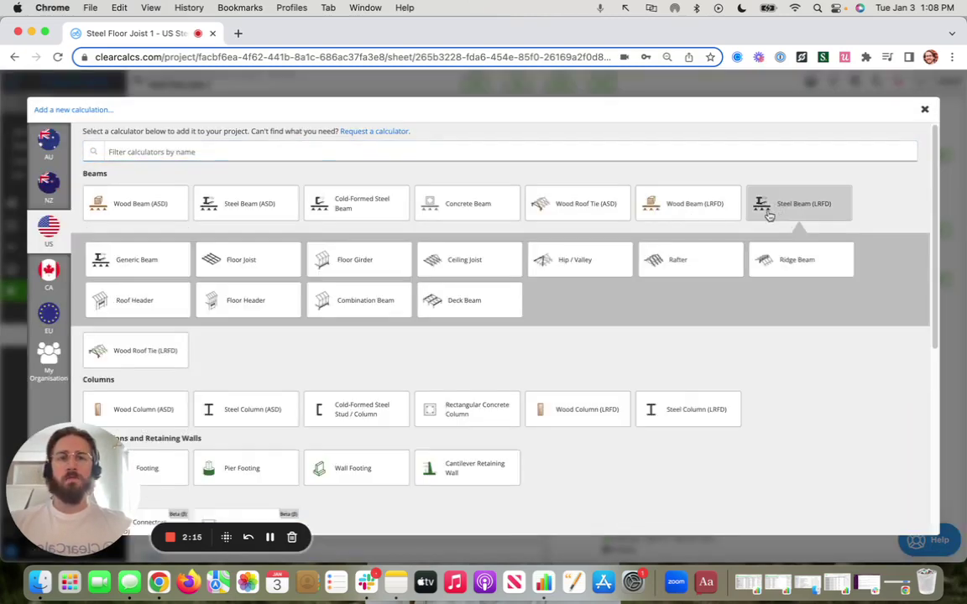
{"action": "left_click", "coordinate": [712, 263]}
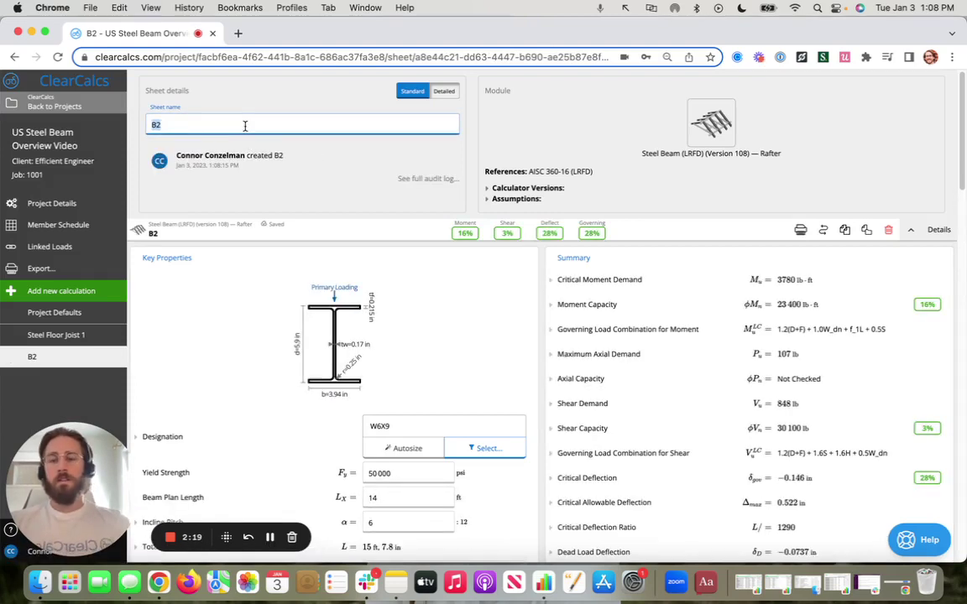
{"action": "type", "text": "Steel Rafter 1"}
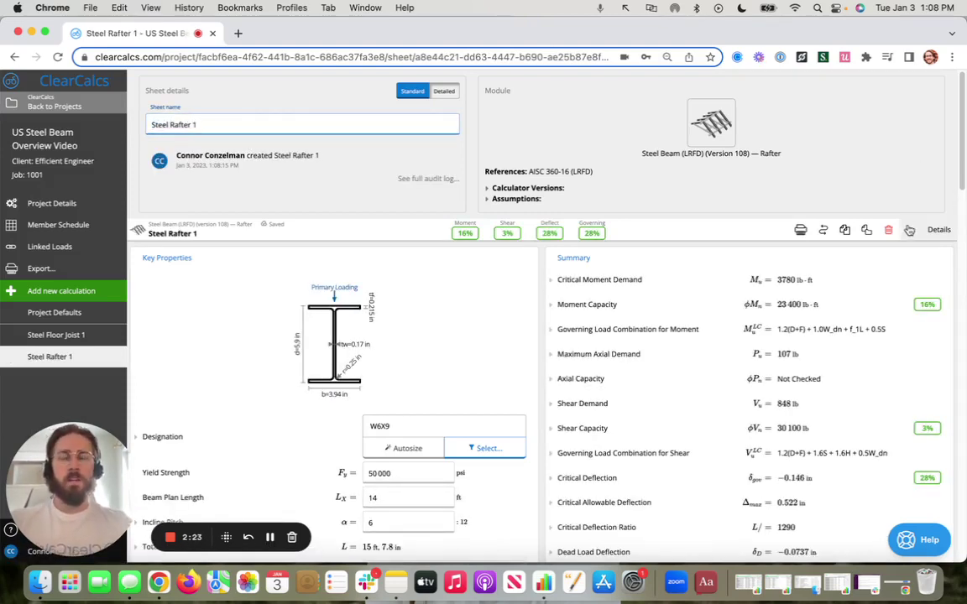
Review the rafter's load diagram, load tables and shear, moment and deflection graphs, then return to Summary.
{"action": "scroll", "coordinate": [909, 222], "scroll_direction": "down", "scroll_amount": 3}
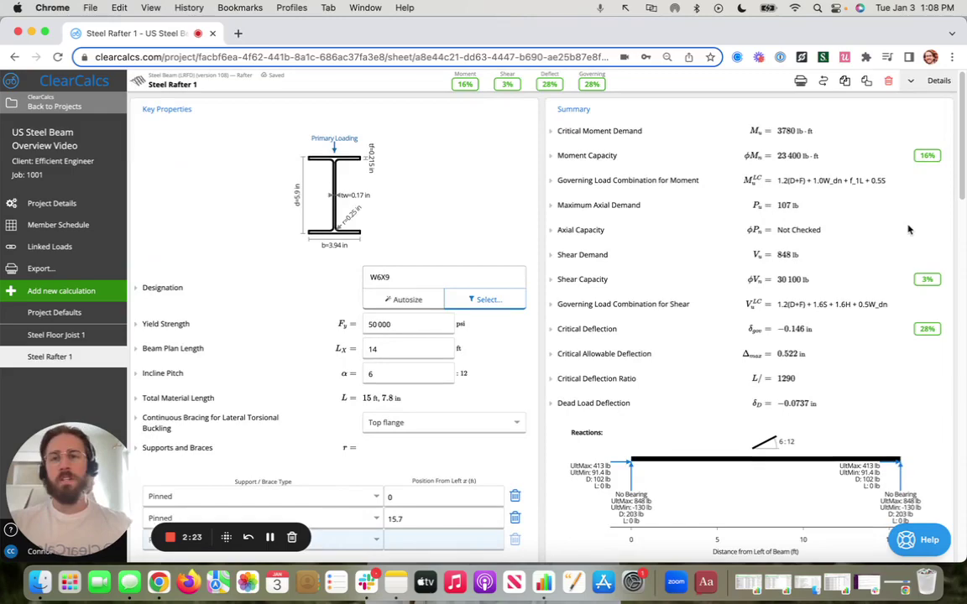
{"action": "scroll", "coordinate": [529, 211], "scroll_direction": "down", "scroll_amount": 2}
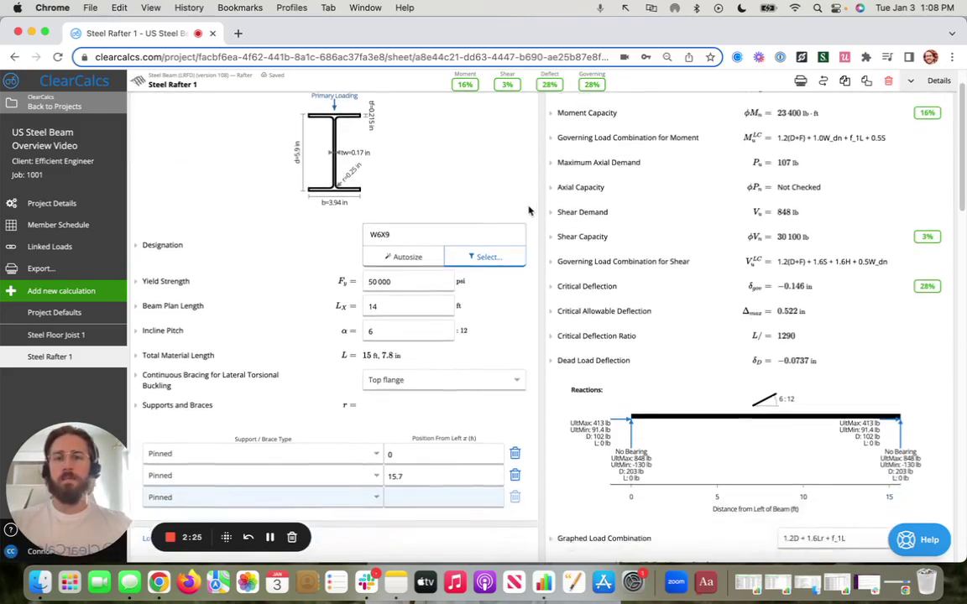
{"action": "scroll", "coordinate": [529, 211], "scroll_direction": "down", "scroll_amount": 6}
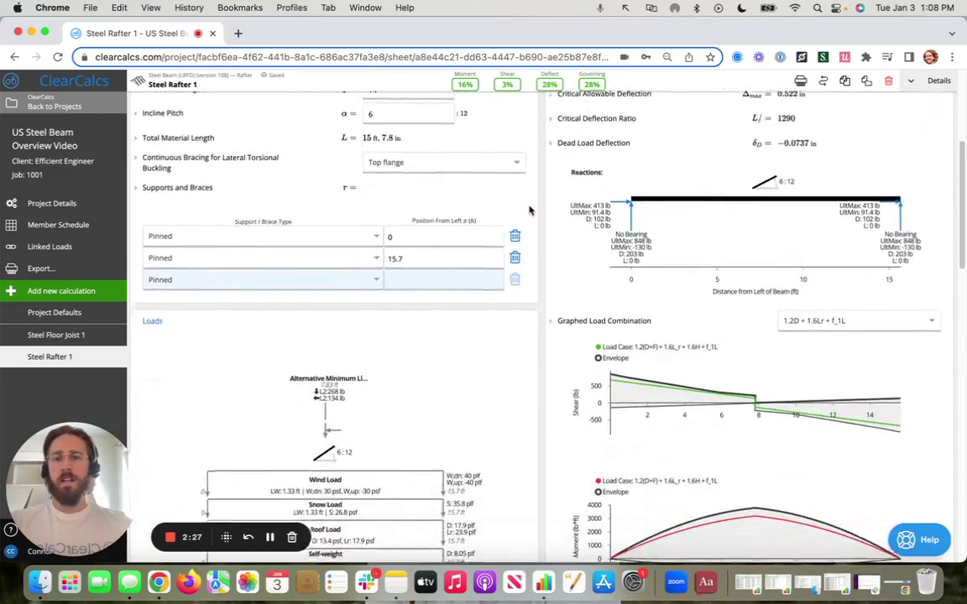
{"action": "scroll", "coordinate": [529, 211], "scroll_direction": "down", "scroll_amount": 4}
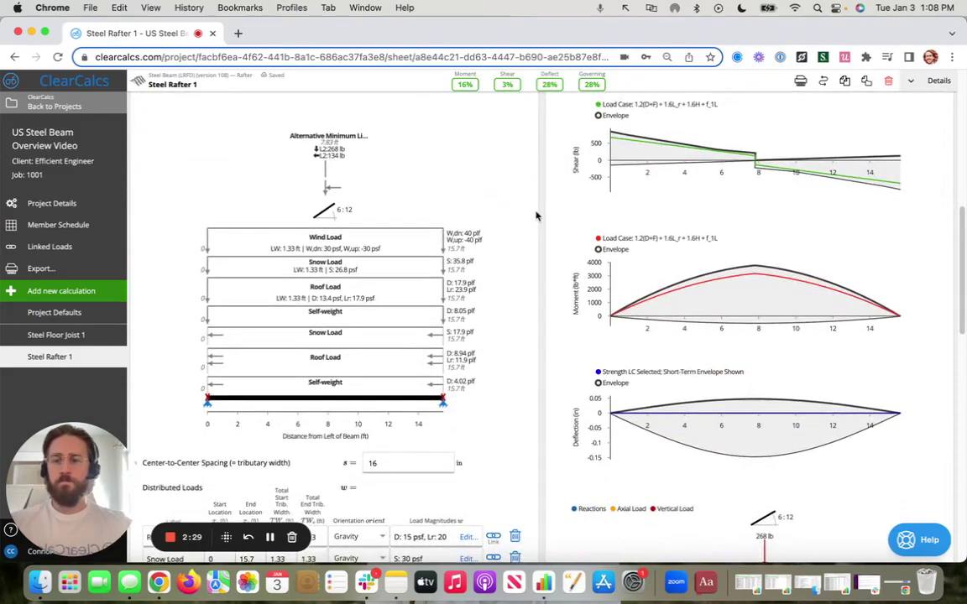
{"action": "scroll", "coordinate": [533, 220], "scroll_direction": "down", "scroll_amount": 3}
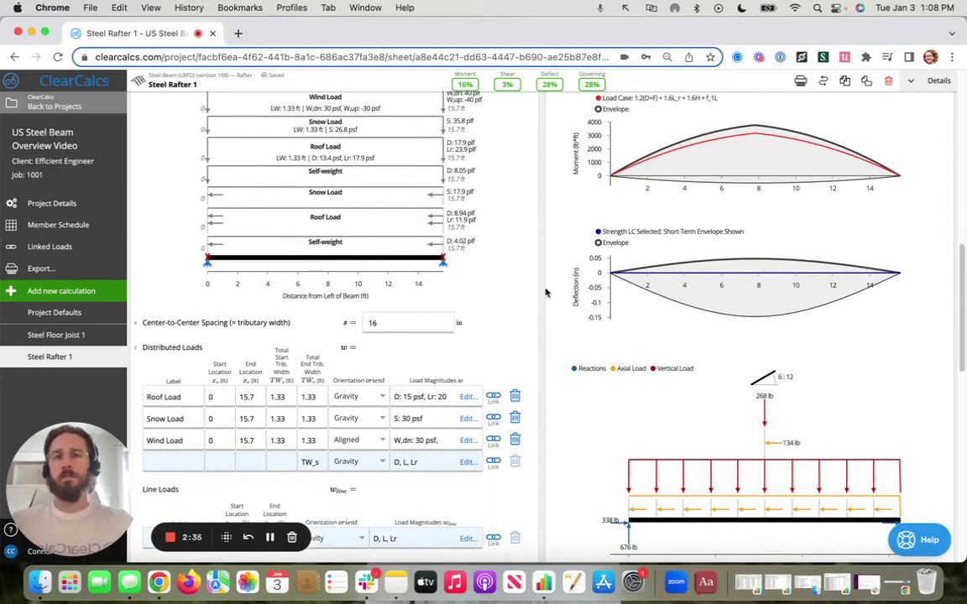
{"action": "scroll", "coordinate": [534, 294], "scroll_direction": "up", "scroll_amount": 3}
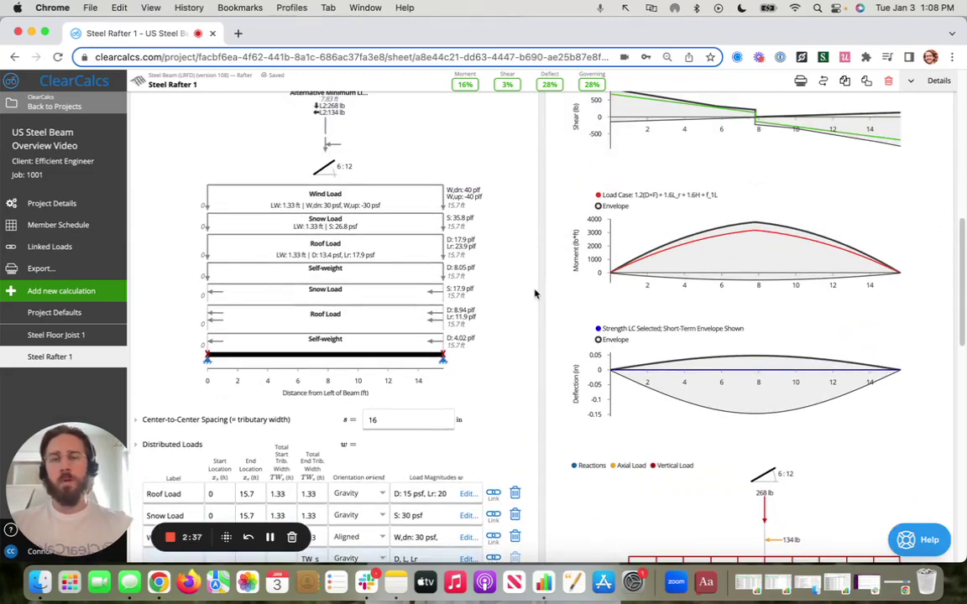
{"action": "scroll", "coordinate": [531, 297], "scroll_direction": "up", "scroll_amount": 3}
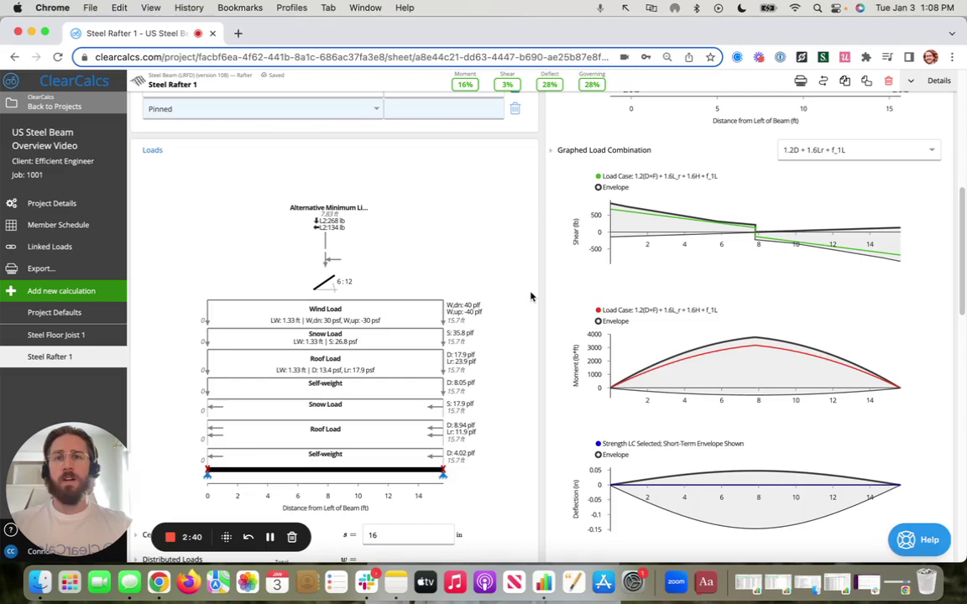
{"action": "scroll", "coordinate": [531, 296], "scroll_direction": "up", "scroll_amount": 12}
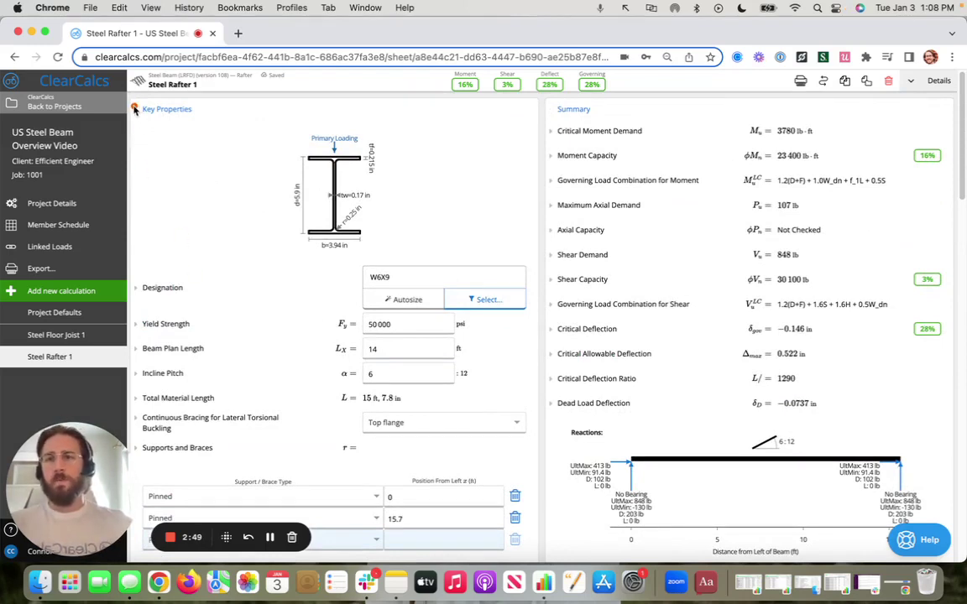
{"action": "mouse_move", "coordinate": [128, 94]}
{"action": "left_mouse_down"}
{"action": "mouse_move", "coordinate": [302, 281]}
{"action": "mouse_move", "coordinate": [480, 510]}
{"action": "mouse_move", "coordinate": [542, 560]}
{"action": "left_mouse_up"}
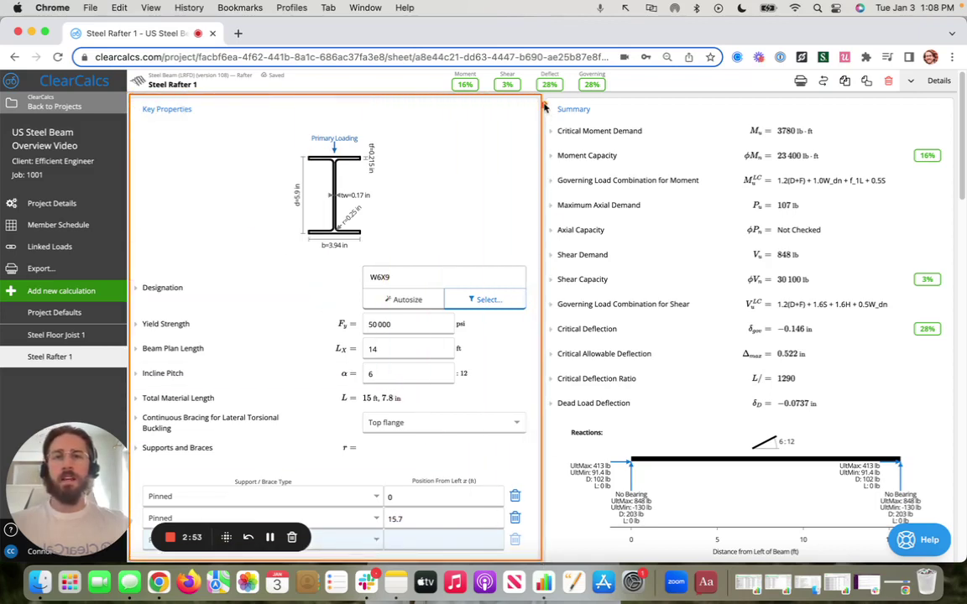
{"action": "mouse_move", "coordinate": [542, 97]}
{"action": "left_mouse_down"}
{"action": "mouse_move", "coordinate": [593, 194]}
{"action": "mouse_move", "coordinate": [841, 501]}
{"action": "mouse_move", "coordinate": [955, 547]}
{"action": "mouse_move", "coordinate": [964, 565]}
{"action": "left_mouse_up"}
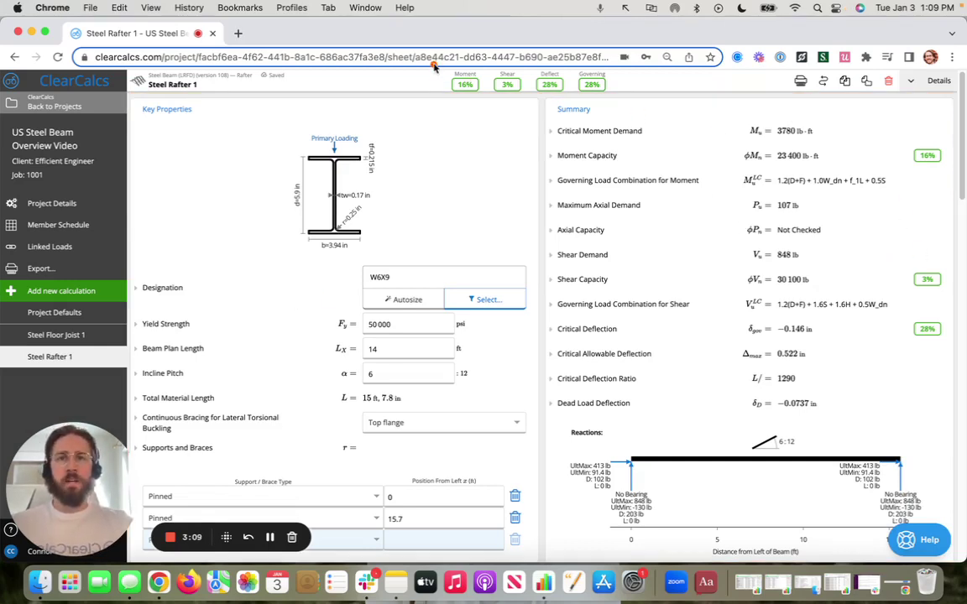
{"action": "mouse_move", "coordinate": [434, 65]}
{"action": "left_mouse_down"}
{"action": "mouse_move", "coordinate": [445, 79]}
{"action": "mouse_move", "coordinate": [622, 98]}
{"action": "left_mouse_up"}
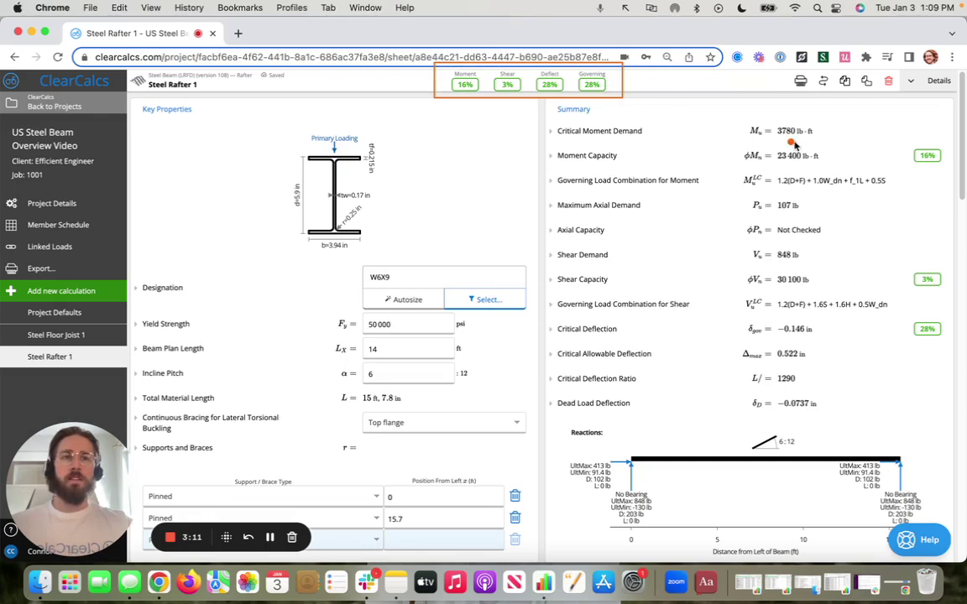
{"action": "left_click_drag", "start_coordinate": [904, 141], "coordinate": [946, 355]}
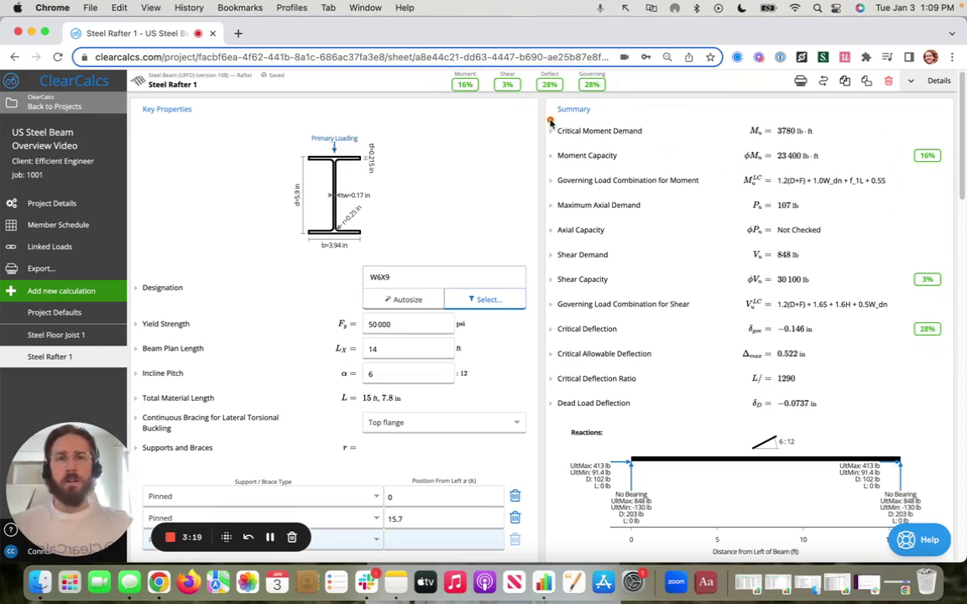
{"action": "left_click_drag", "start_coordinate": [543, 120], "coordinate": [949, 171]}
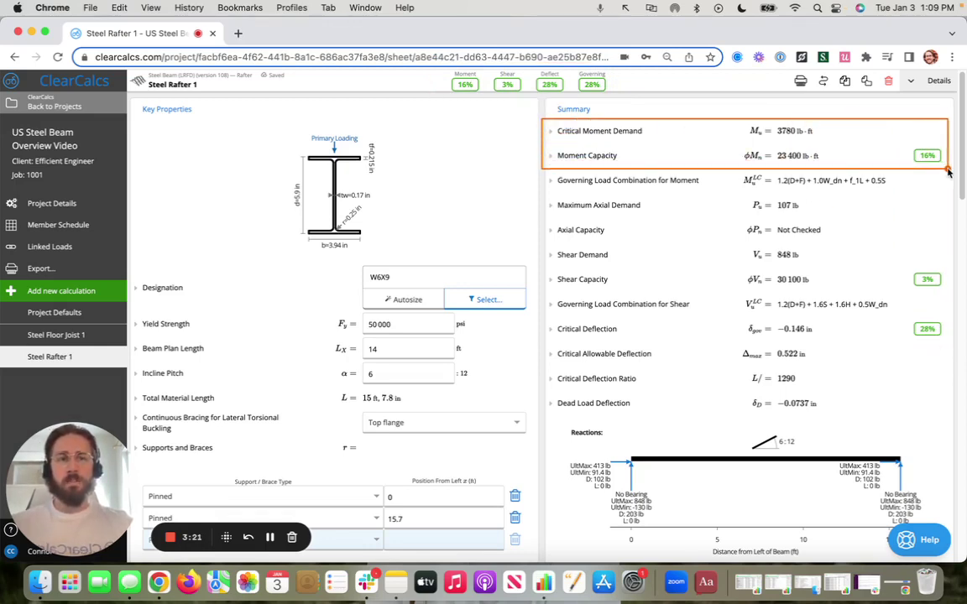
{"action": "double_click", "coordinate": [792, 131]}
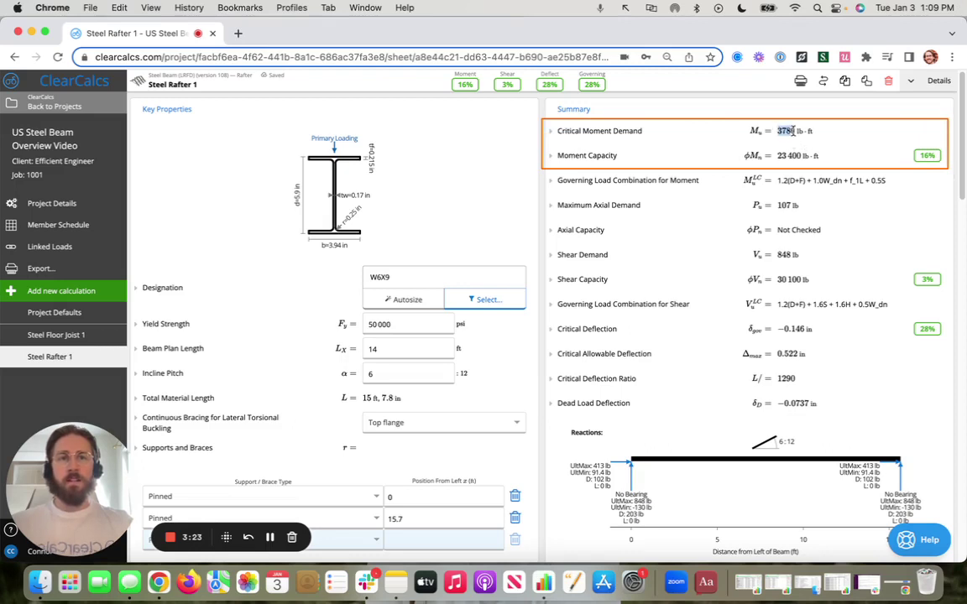
{"action": "left_click_drag", "start_coordinate": [792, 131], "coordinate": [802, 156]}
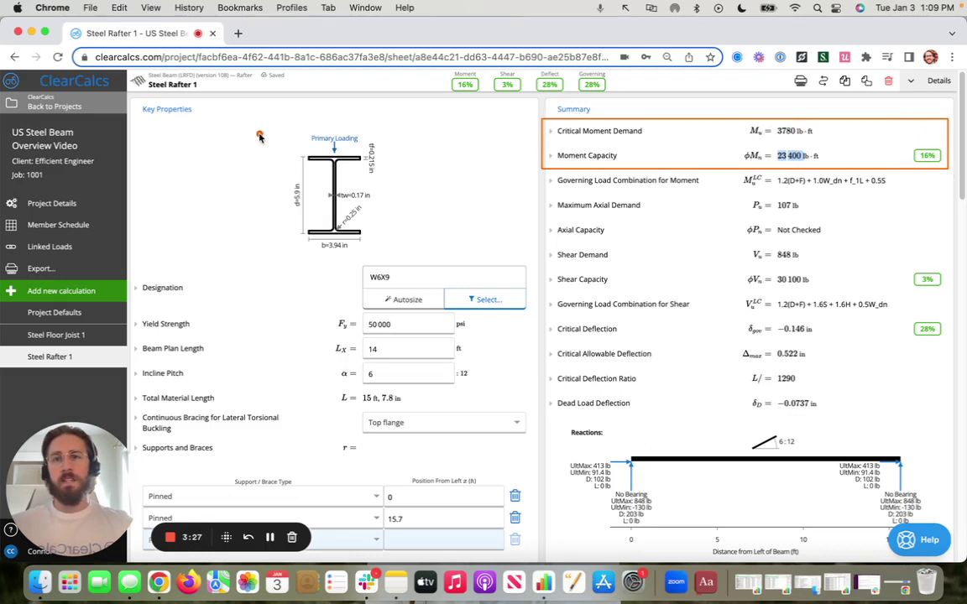
{"action": "mouse_move", "coordinate": [259, 136]}
{"action": "left_mouse_down"}
{"action": "mouse_move", "coordinate": [477, 287]}
{"action": "mouse_move", "coordinate": [526, 302]}
{"action": "mouse_move", "coordinate": [530, 317]}
{"action": "left_mouse_up"}
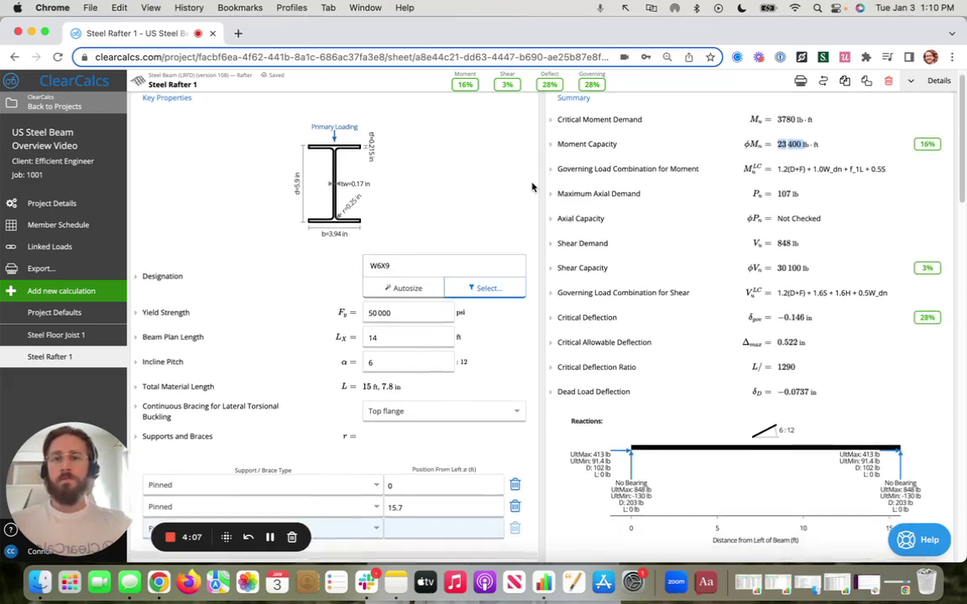
{"action": "scroll", "coordinate": [533, 187], "scroll_direction": "down", "scroll_amount": 2}
{"action": "scroll", "coordinate": [534, 186], "scroll_direction": "down", "scroll_amount": 1}
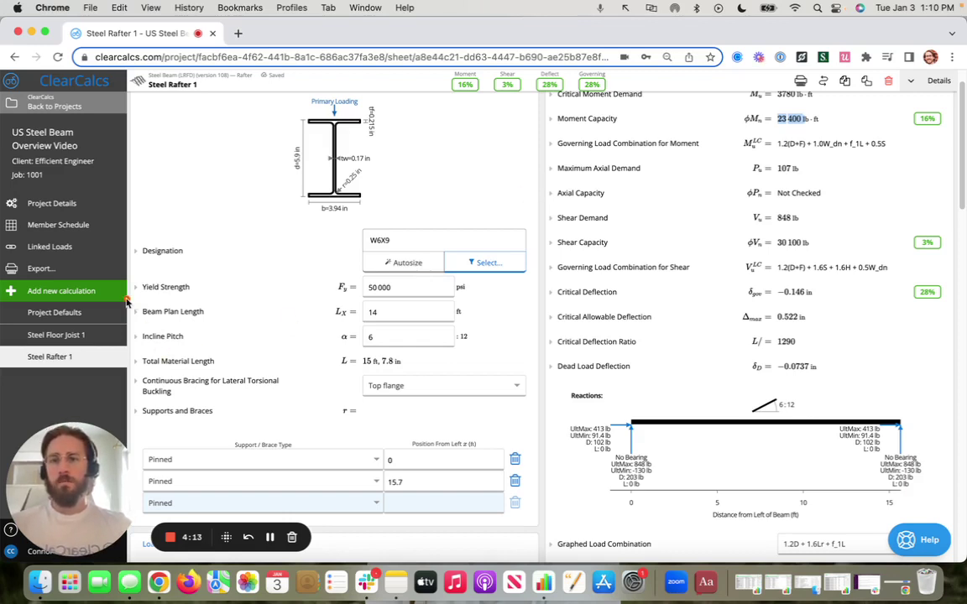
{"action": "mouse_move", "coordinate": [128, 301]}
{"action": "left_mouse_down"}
{"action": "mouse_move", "coordinate": [258, 320]}
{"action": "mouse_move", "coordinate": [493, 325]}
{"action": "mouse_move", "coordinate": [498, 354]}
{"action": "mouse_move", "coordinate": [496, 324]}
{"action": "mouse_move", "coordinate": [497, 354]}
{"action": "left_mouse_up"}
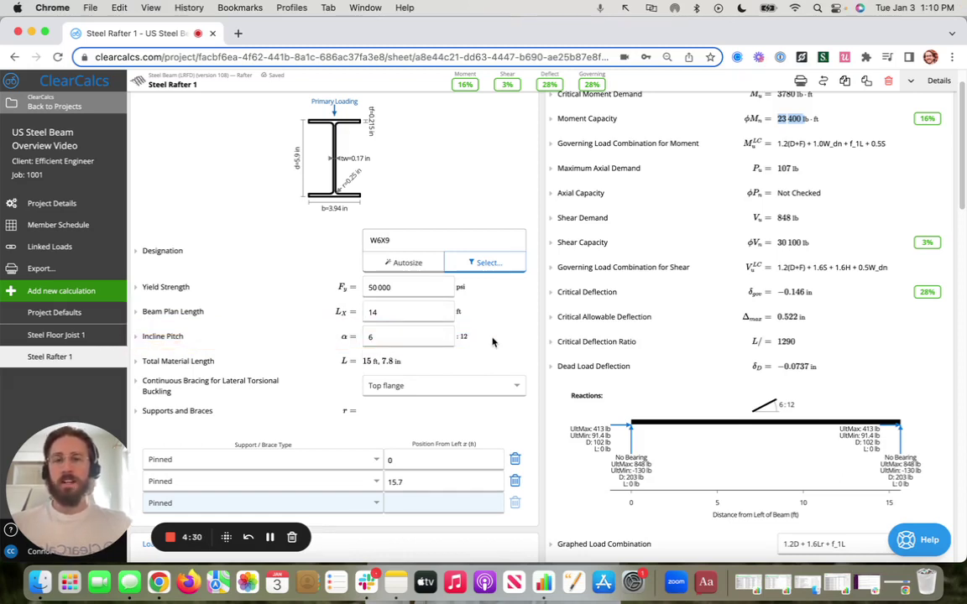
{"action": "scroll", "coordinate": [493, 339], "scroll_direction": "down", "scroll_amount": 1}
{"action": "left_click", "coordinate": [155, 313]}
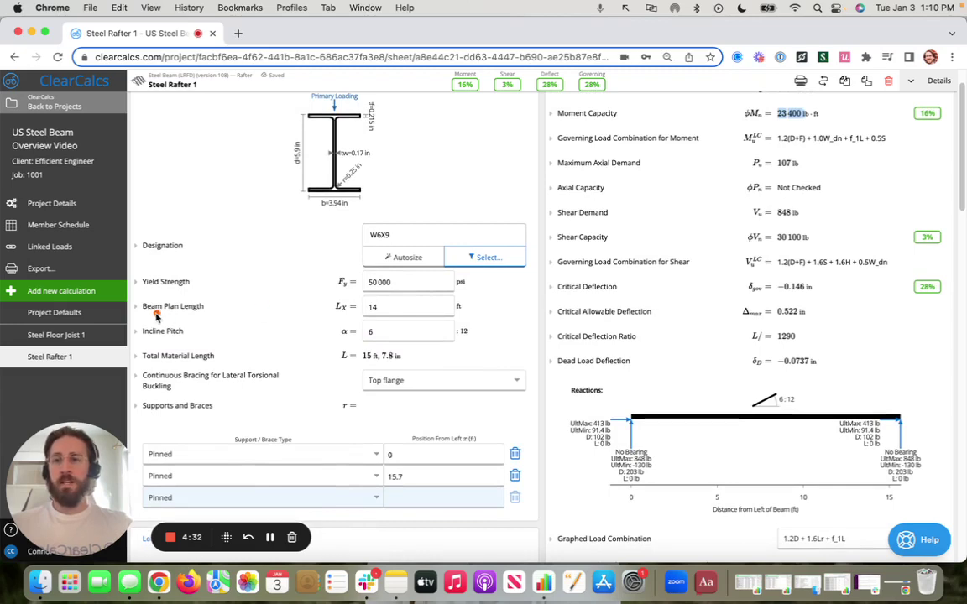
{"action": "left_click_drag", "start_coordinate": [122, 296], "coordinate": [486, 325]}
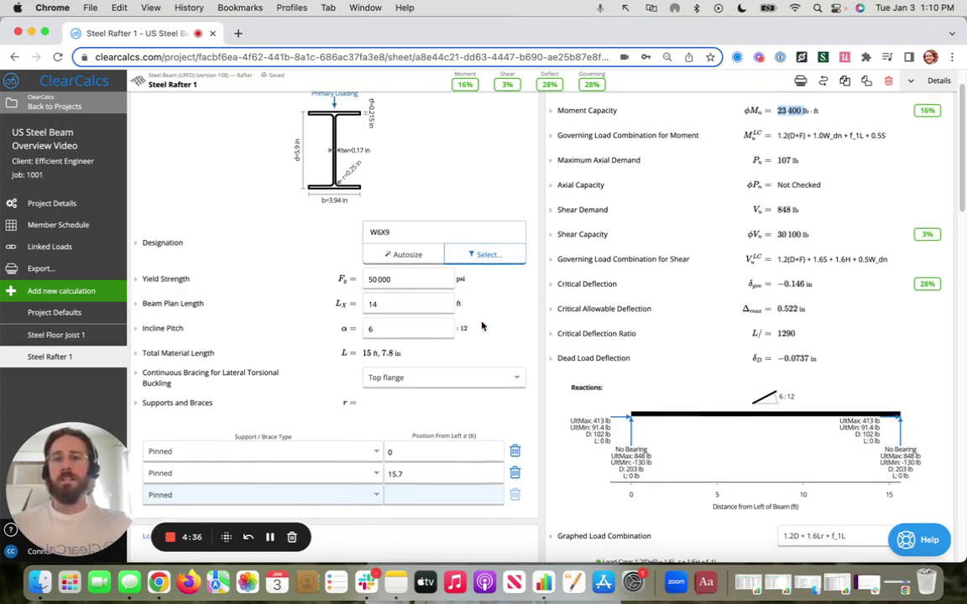
{"action": "scroll", "coordinate": [483, 326], "scroll_direction": "down", "scroll_amount": 3}
{"action": "left_click", "coordinate": [178, 307]}
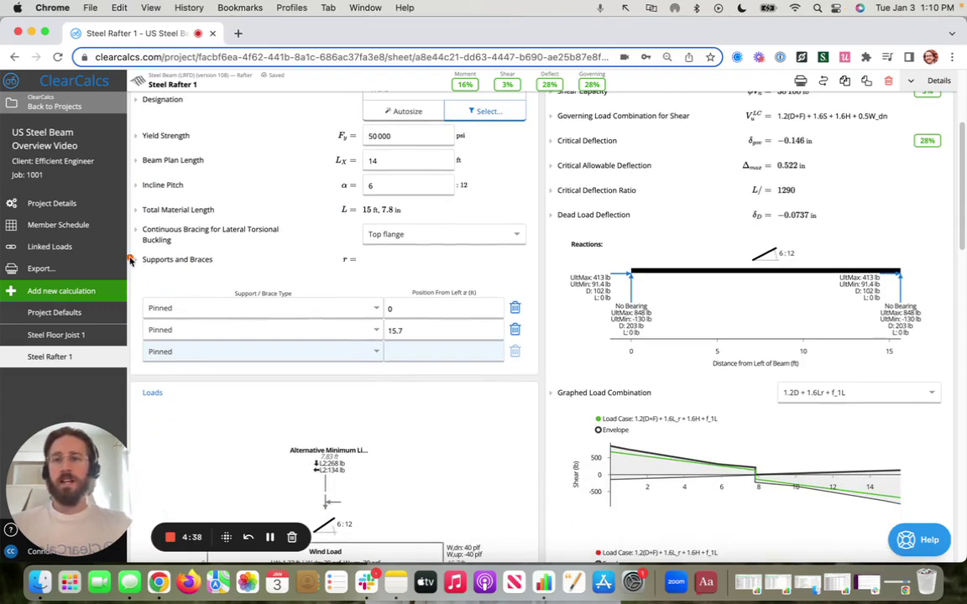
{"action": "mouse_move", "coordinate": [128, 246]}
{"action": "left_mouse_down"}
{"action": "mouse_move", "coordinate": [529, 340]}
{"action": "mouse_move", "coordinate": [538, 382]}
{"action": "left_mouse_up"}
{"action": "scroll", "coordinate": [488, 380], "scroll_direction": "down", "scroll_amount": 5}
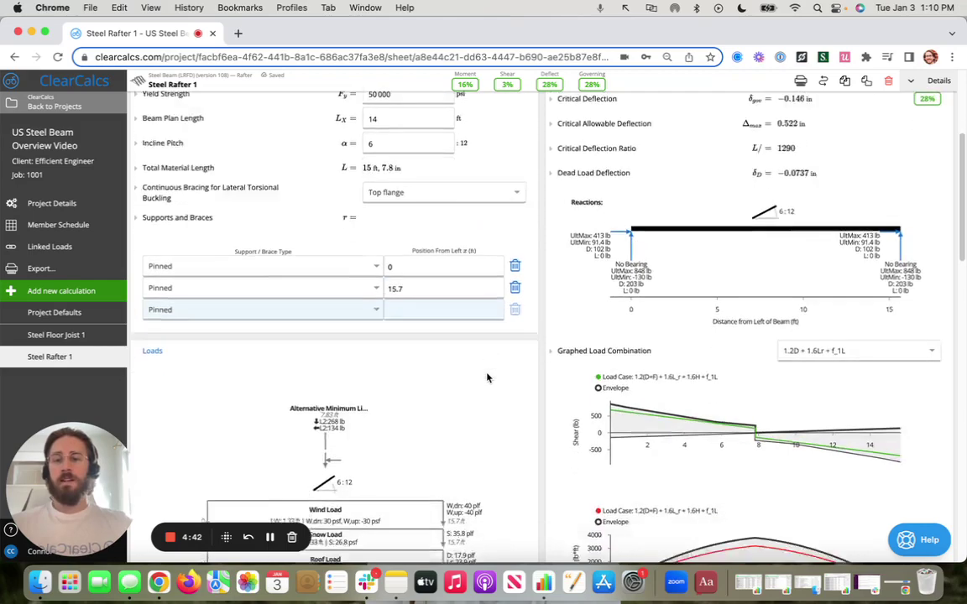
{"action": "scroll", "coordinate": [486, 377], "scroll_direction": "down", "scroll_amount": 5}
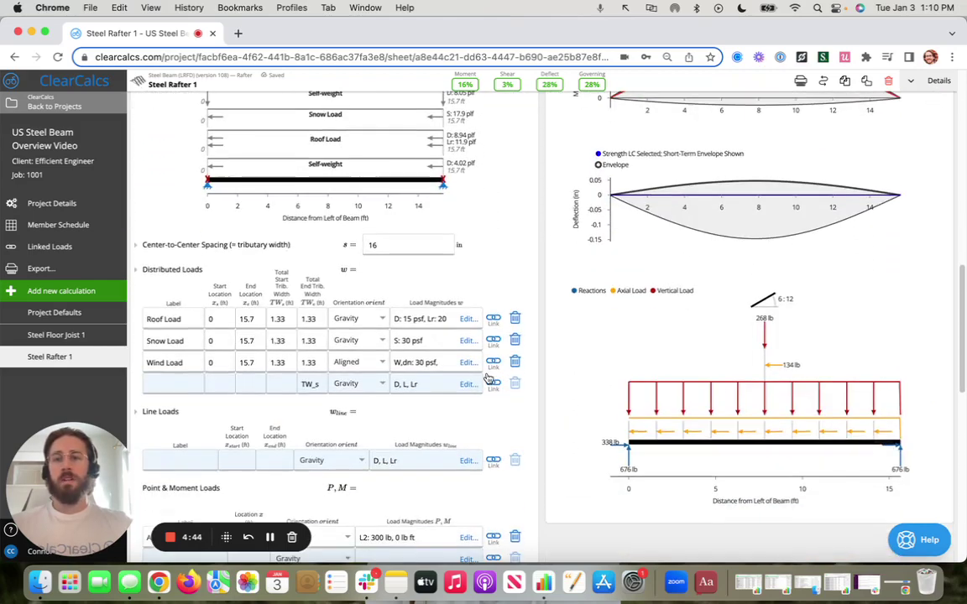
{"action": "scroll", "coordinate": [487, 377], "scroll_direction": "down", "scroll_amount": 1}
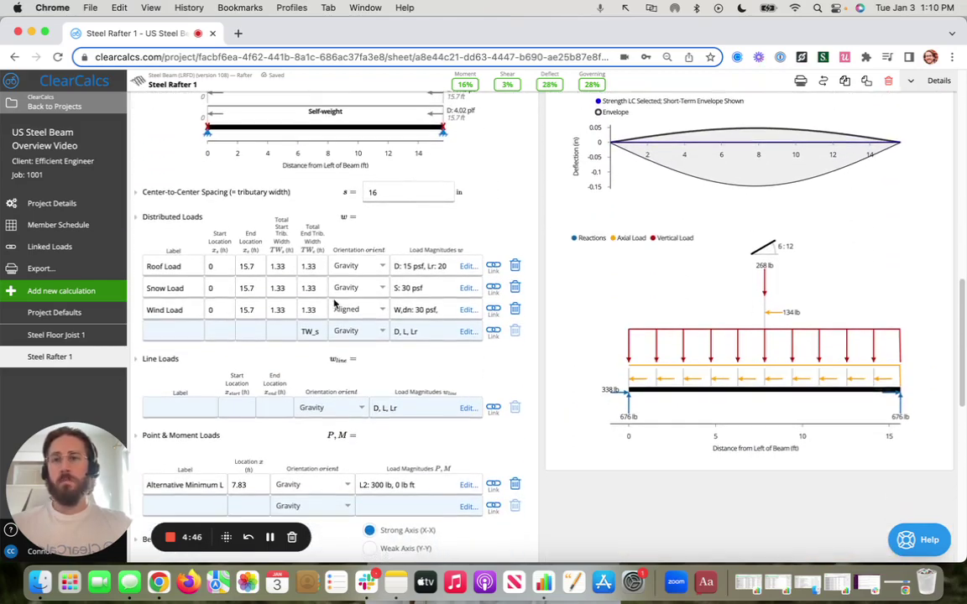
{"action": "mouse_move", "coordinate": [130, 182]}
{"action": "left_mouse_down"}
{"action": "mouse_move", "coordinate": [356, 329]}
{"action": "mouse_move", "coordinate": [540, 528]}
{"action": "left_mouse_up"}
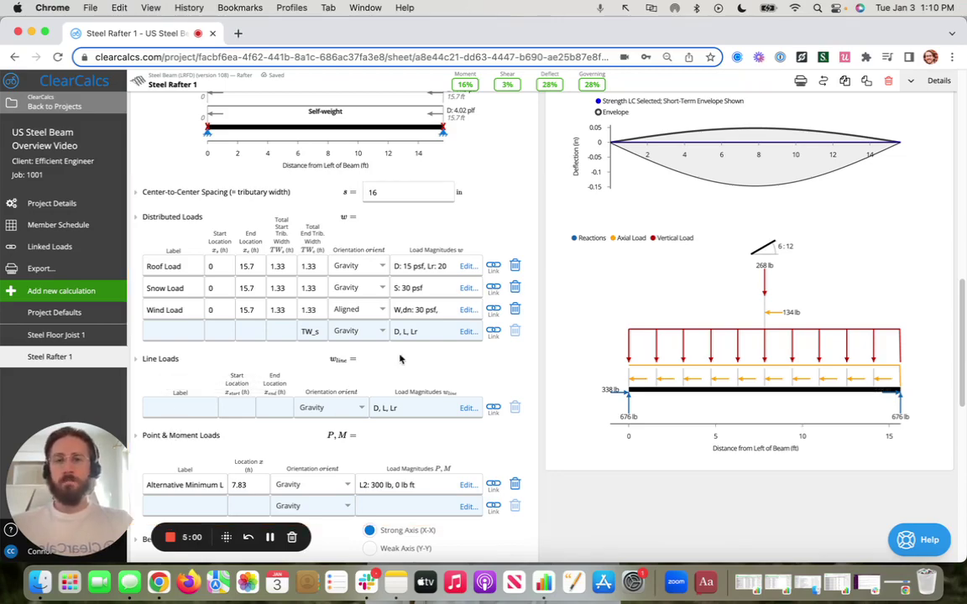
{"action": "scroll", "coordinate": [488, 396], "scroll_direction": "up", "scroll_amount": 5}
Change the rafter's Beam Plan Length from 14 to 18 ft.
{"action": "scroll", "coordinate": [488, 393], "scroll_direction": "up", "scroll_amount": 10}
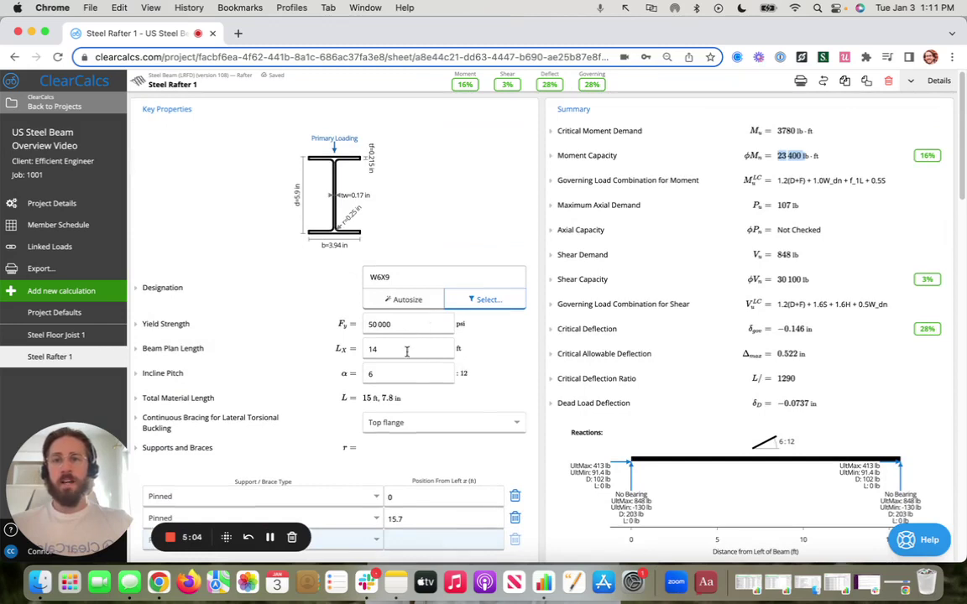
{"action": "left_click", "coordinate": [406, 349]}
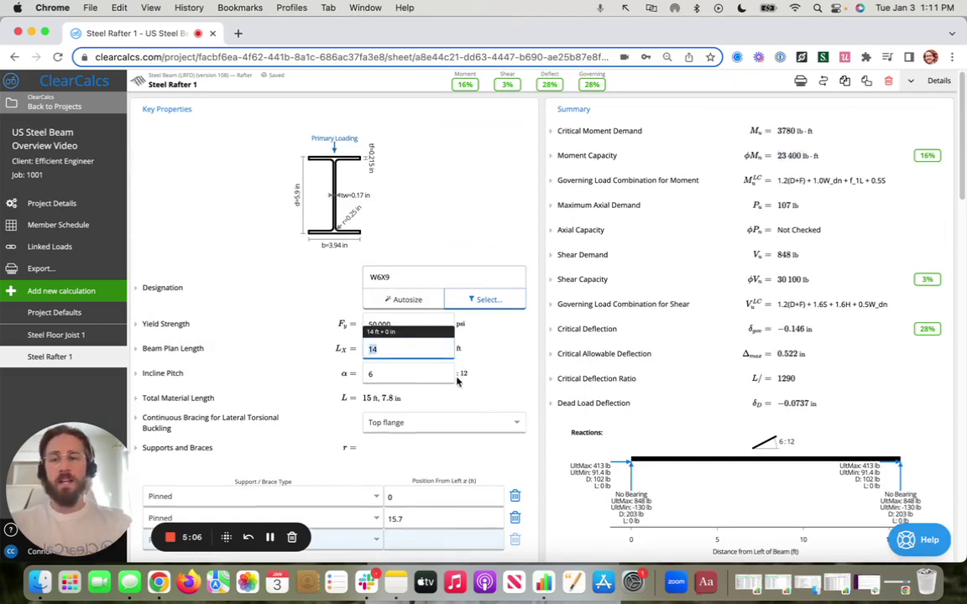
{"action": "type", "text": "18"}
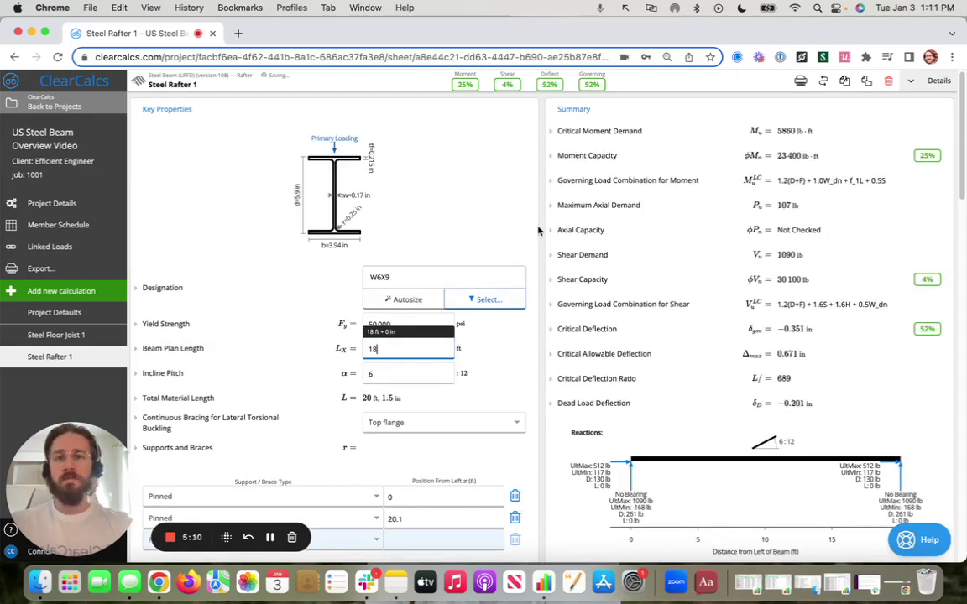
Check the Total Material Length equation and its resulting 20 ft 1.5 in value.
{"action": "scroll", "coordinate": [497, 302], "scroll_direction": "down", "scroll_amount": 1}
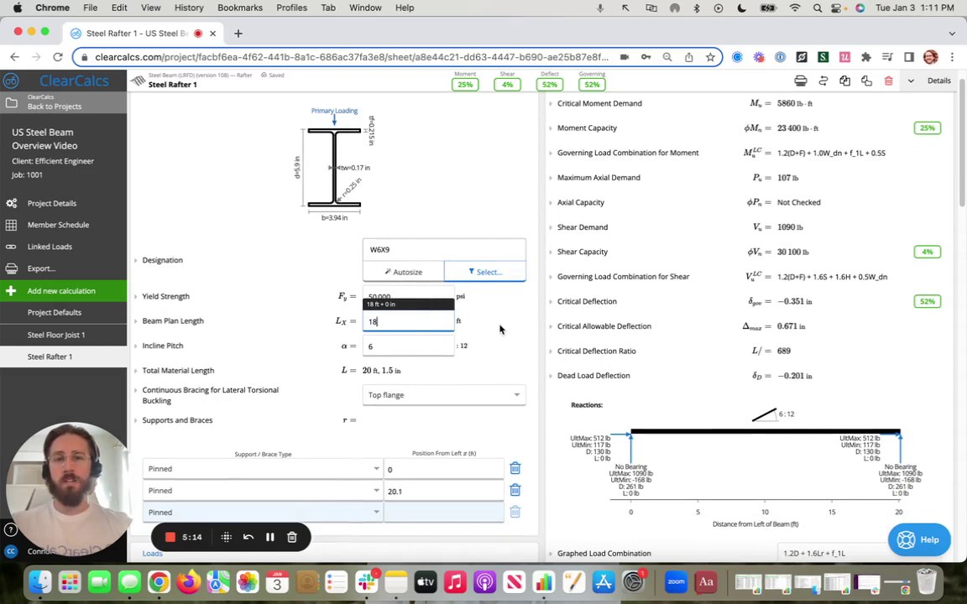
{"action": "scroll", "coordinate": [453, 302], "scroll_direction": "down", "scroll_amount": 2}
{"action": "left_click", "coordinate": [189, 330]}
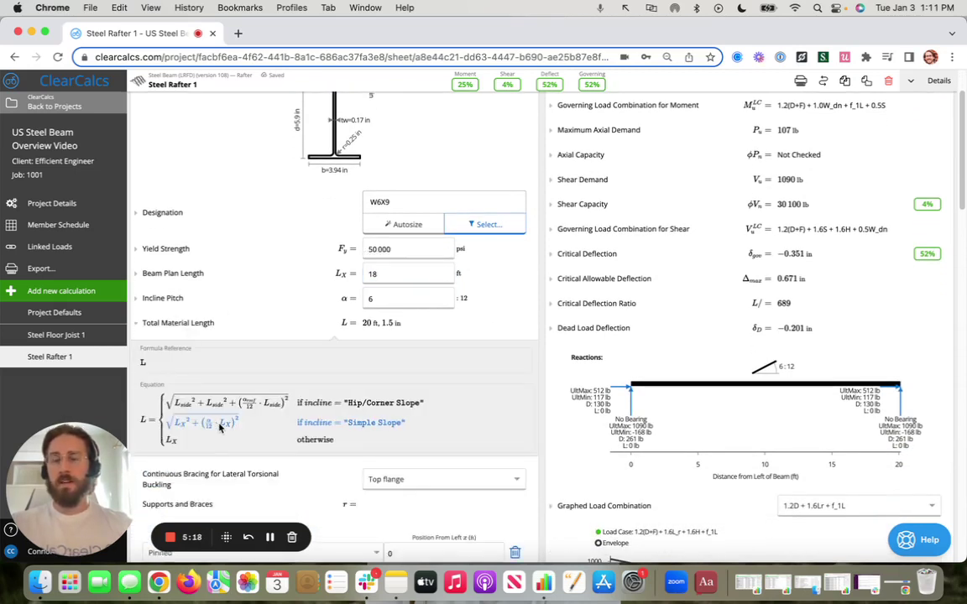
{"action": "left_click_drag", "start_coordinate": [401, 323], "coordinate": [363, 324]}
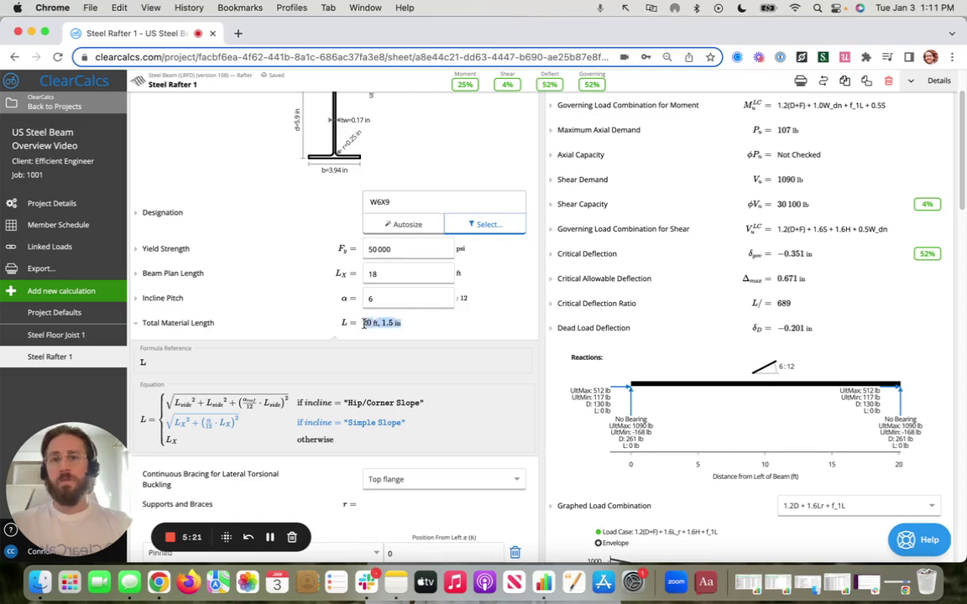
{"action": "left_click", "coordinate": [189, 326]}
{"action": "scroll", "coordinate": [427, 300], "scroll_direction": "down", "scroll_amount": 2}
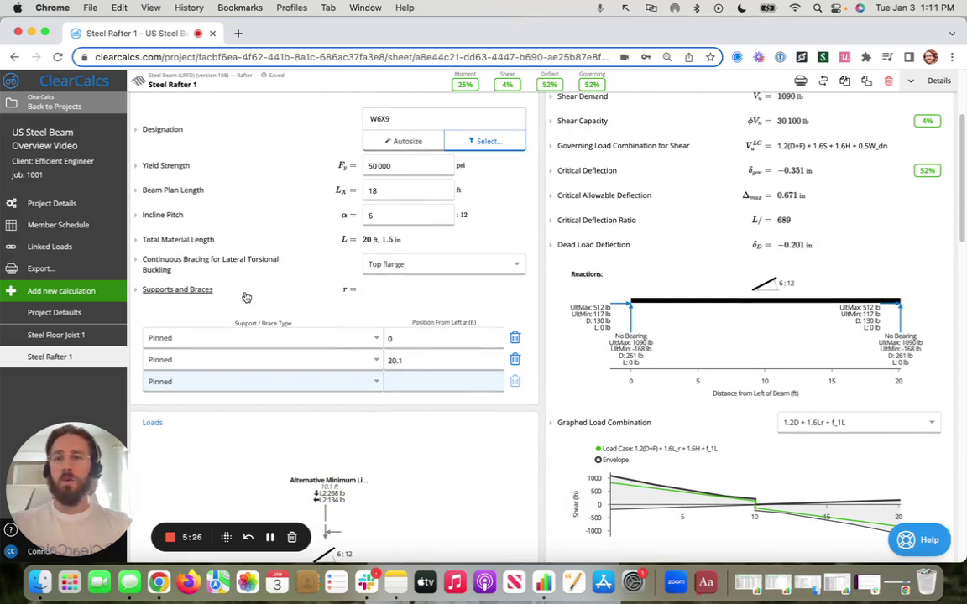
{"action": "left_click", "coordinate": [199, 291]}
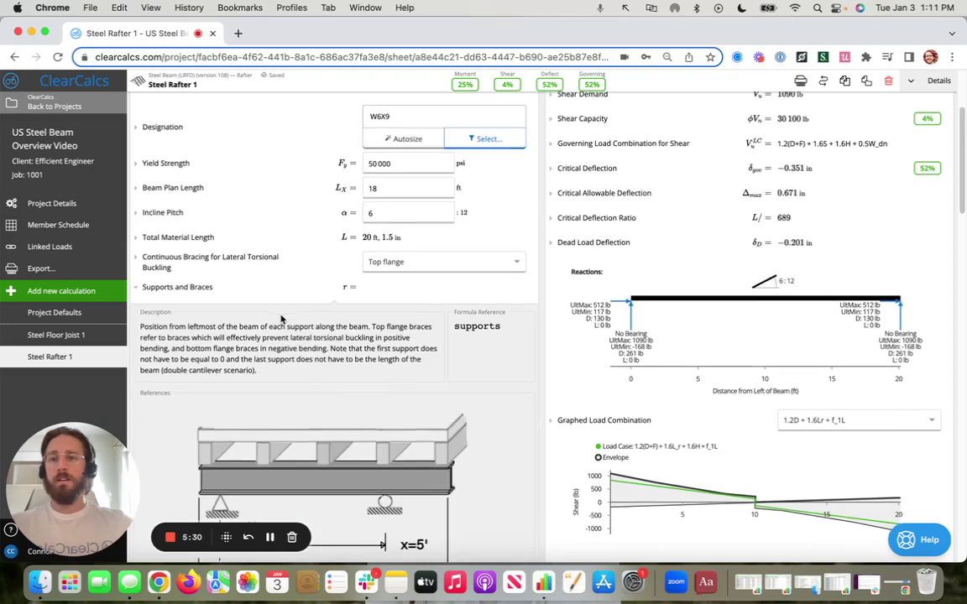
{"action": "scroll", "coordinate": [285, 312], "scroll_direction": "down", "scroll_amount": 2}
{"action": "scroll", "coordinate": [286, 313], "scroll_direction": "down", "scroll_amount": 2}
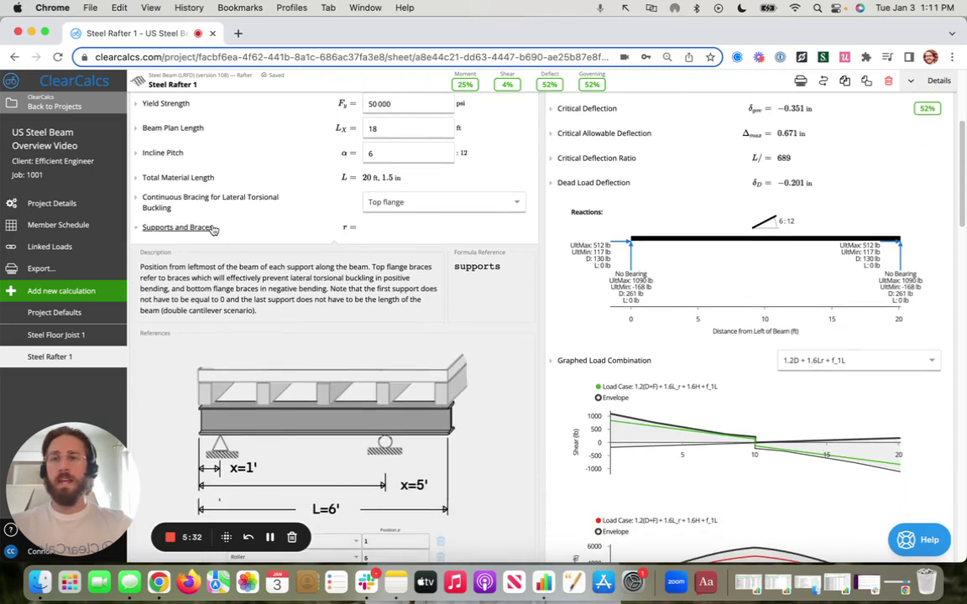
{"action": "left_click", "coordinate": [208, 196]}
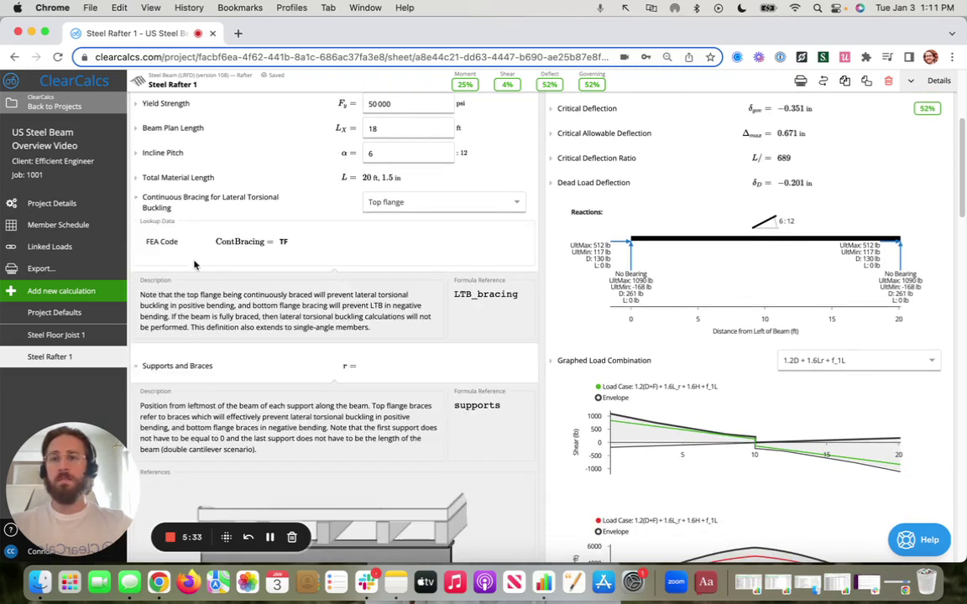
{"action": "left_click", "coordinate": [193, 364]}
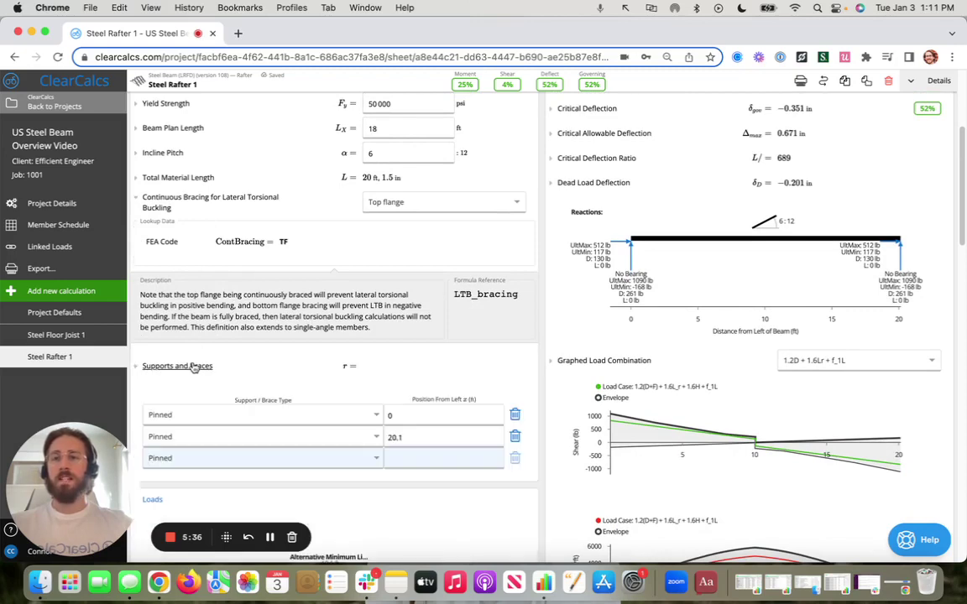
{"action": "left_click", "coordinate": [186, 209]}
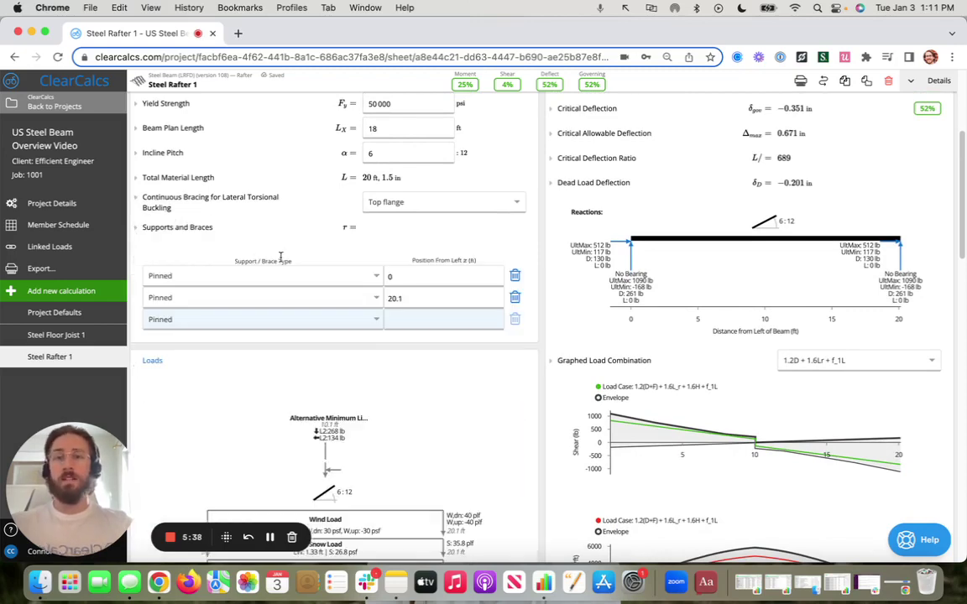
{"action": "scroll", "coordinate": [284, 254], "scroll_direction": "down", "scroll_amount": 1}
Move the first pinned support from 0 to 1 ft and review the recalculated 71% utilisation.
{"action": "left_click", "coordinate": [454, 250]}
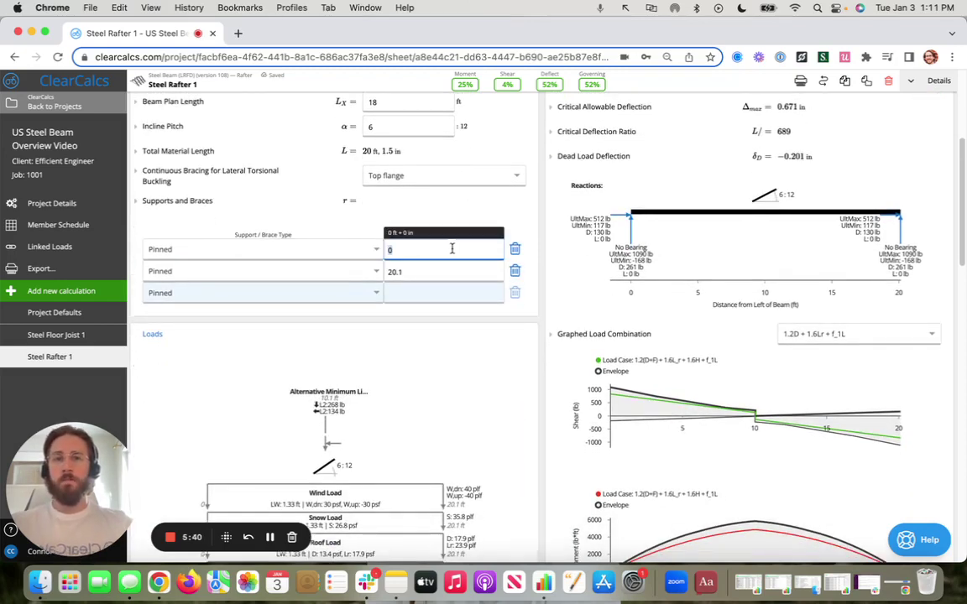
{"action": "key", "text": "BackSpace"}
{"action": "type", "text": "1ft"}
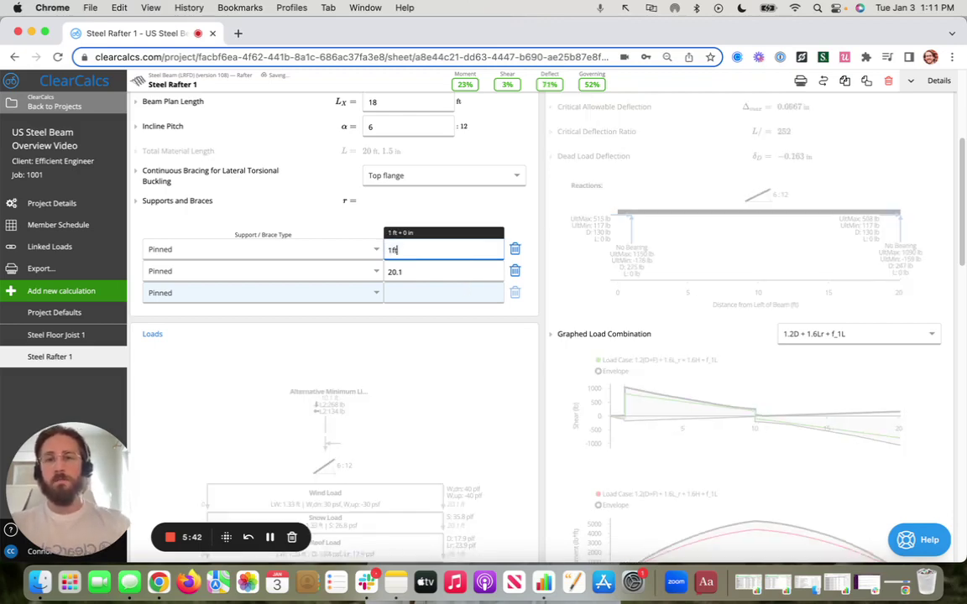
{"action": "left_click", "coordinate": [531, 218]}
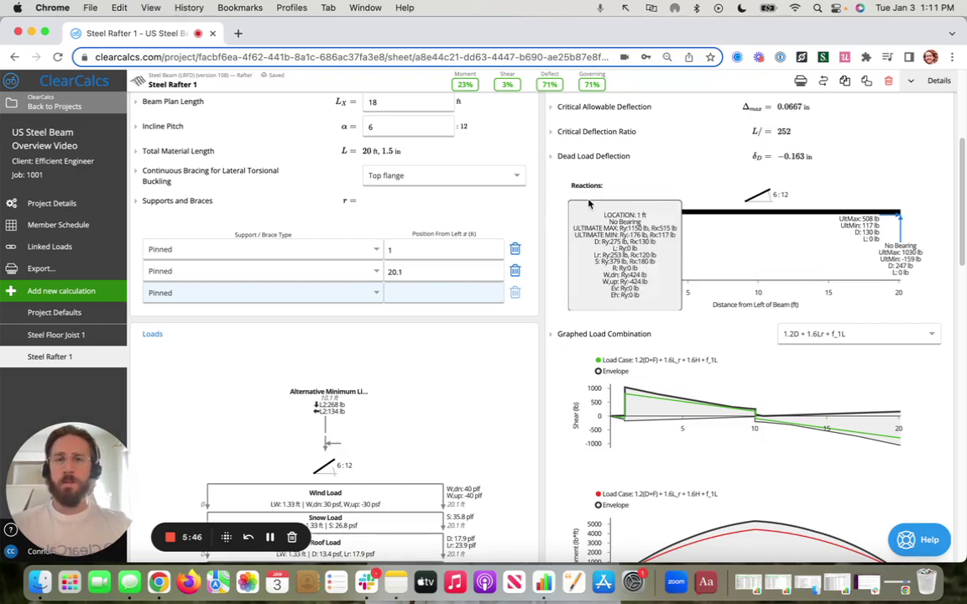
{"action": "left_click_drag", "start_coordinate": [554, 185], "coordinate": [668, 300]}
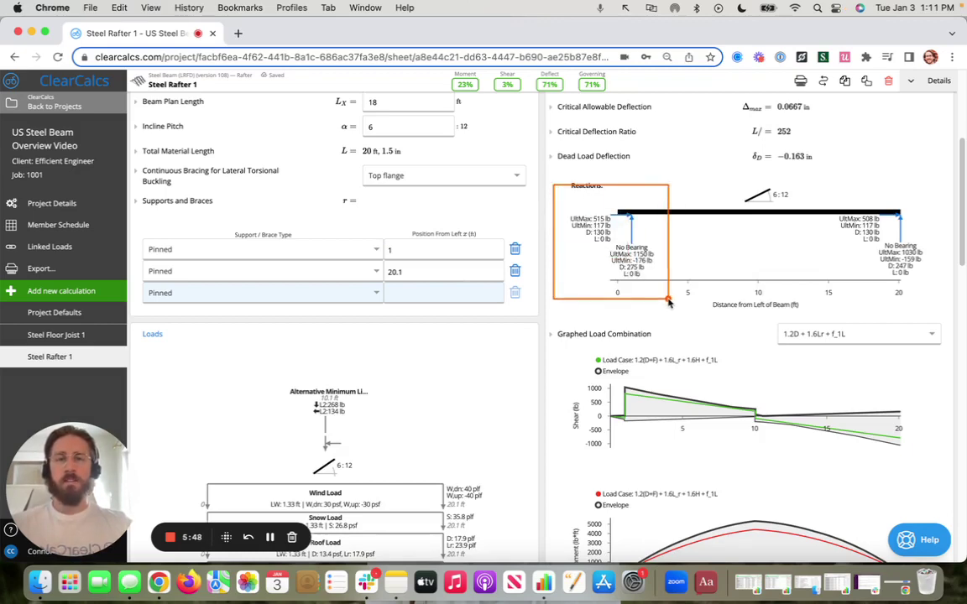
{"action": "scroll", "coordinate": [537, 335], "scroll_direction": "down", "scroll_amount": 2}
{"action": "scroll", "coordinate": [528, 335], "scroll_direction": "down", "scroll_amount": 8}
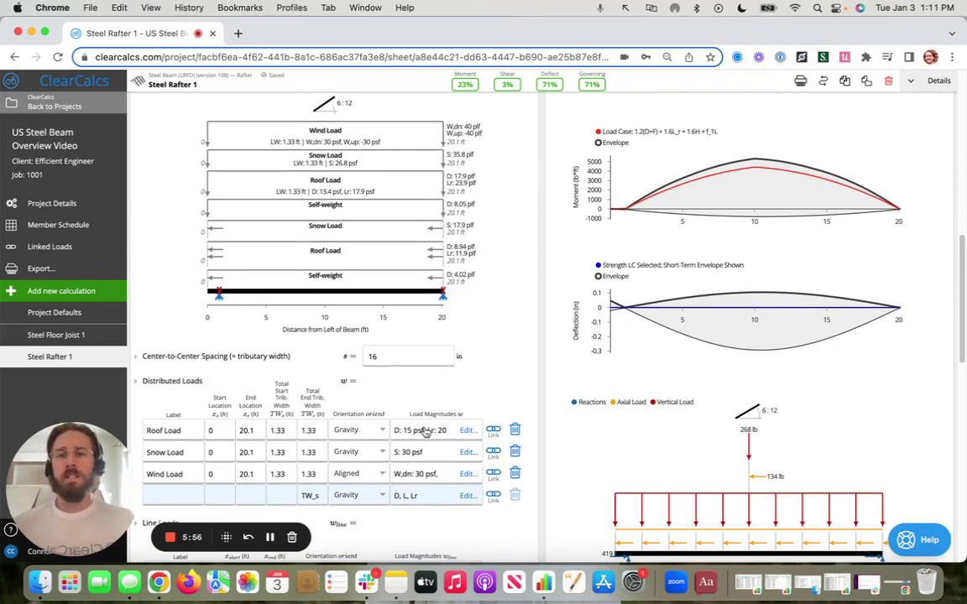
{"action": "left_click", "coordinate": [428, 430]}
{"action": "left_click", "coordinate": [476, 352]}
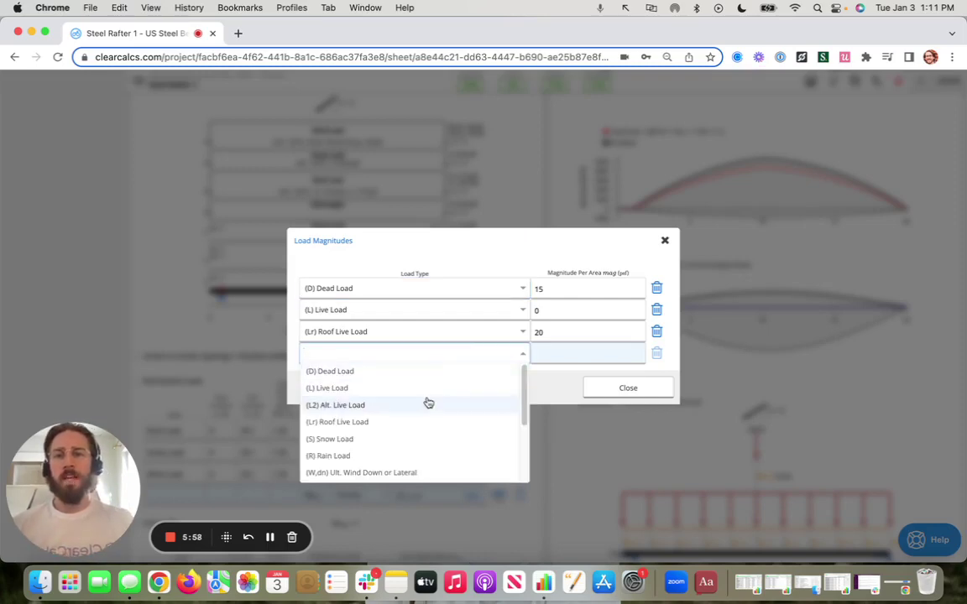
{"action": "scroll", "coordinate": [427, 401], "scroll_direction": "down", "scroll_amount": 5}
{"action": "left_click", "coordinate": [667, 242]}
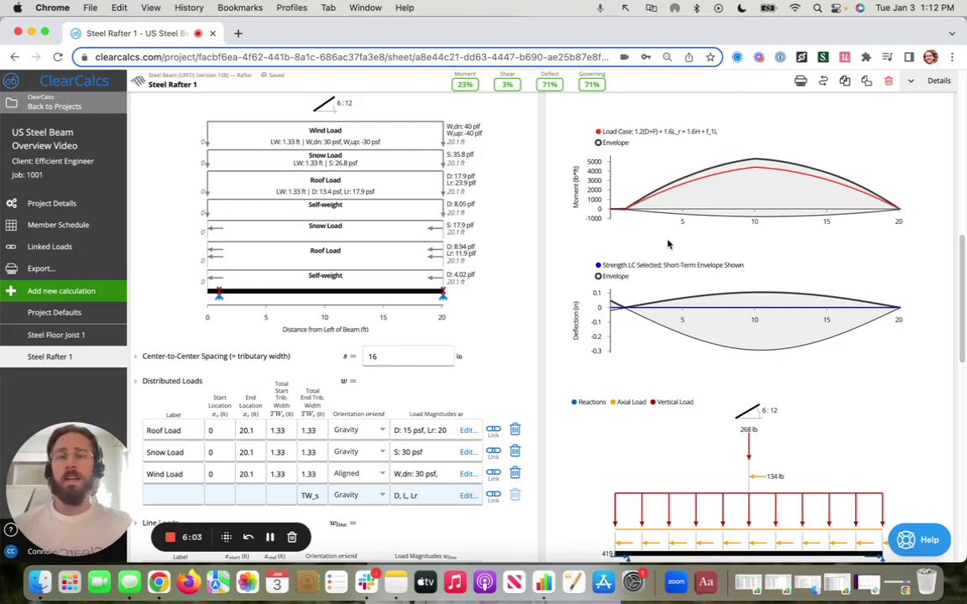
{"action": "scroll", "coordinate": [508, 280], "scroll_direction": "up", "scroll_amount": 5}
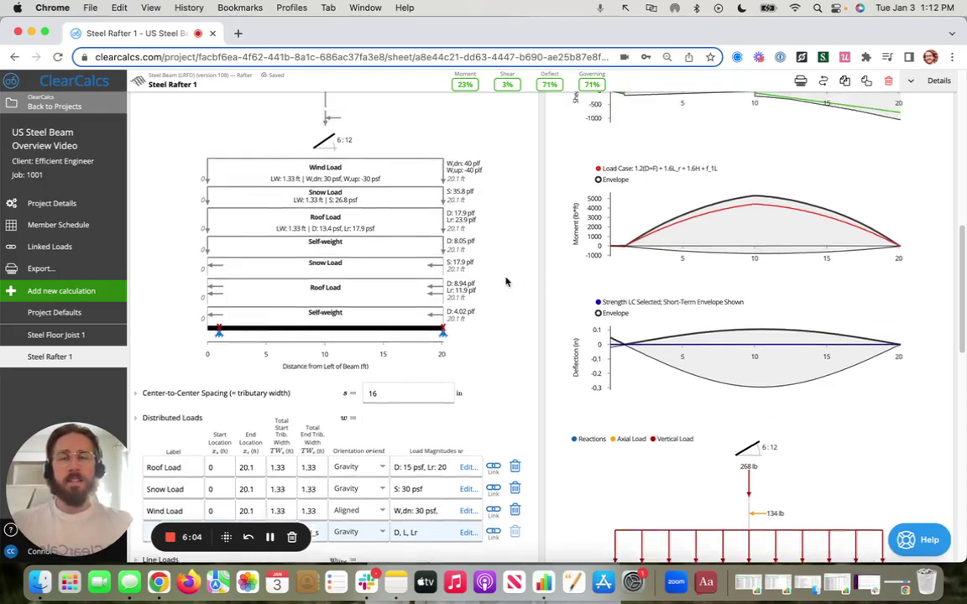
{"action": "scroll", "coordinate": [506, 281], "scroll_direction": "up", "scroll_amount": 5}
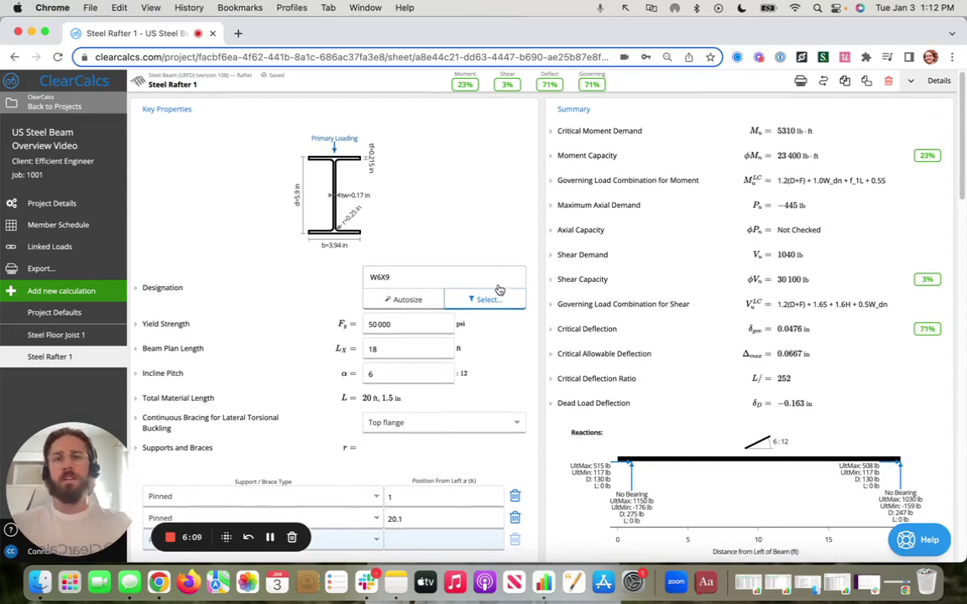
{"action": "left_click", "coordinate": [424, 277]}
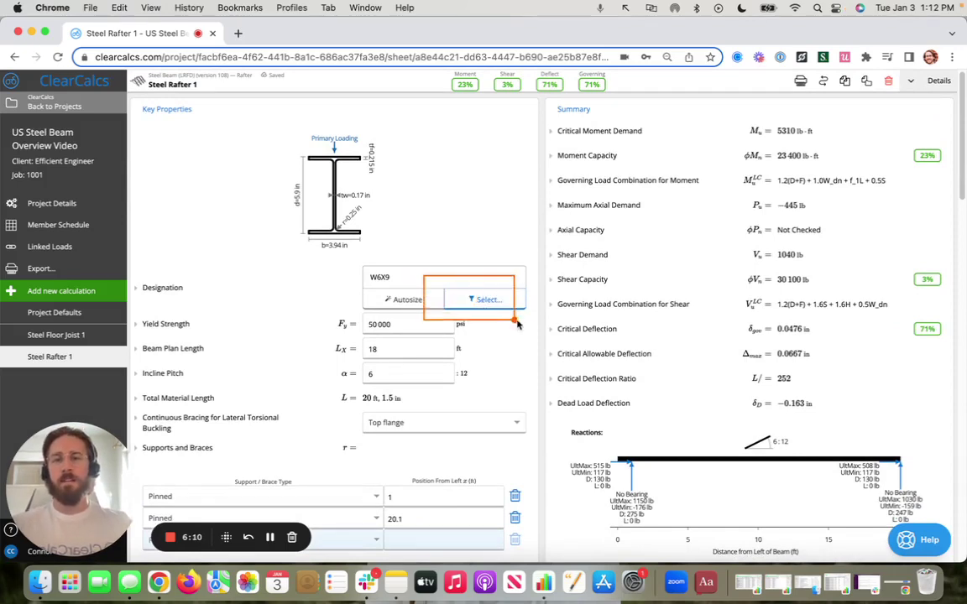
{"action": "left_click", "coordinate": [493, 300]}
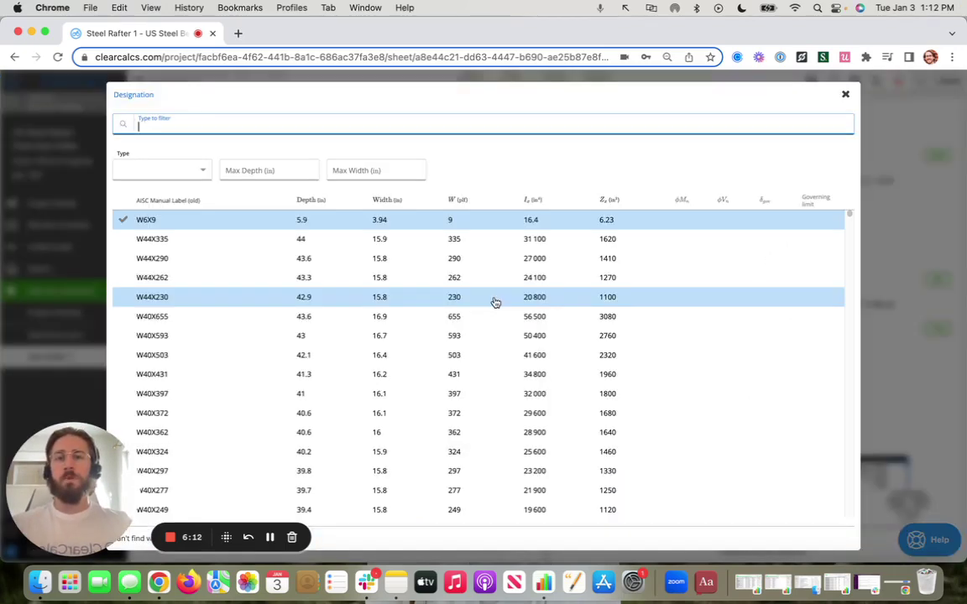
{"action": "left_click", "coordinate": [184, 174]}
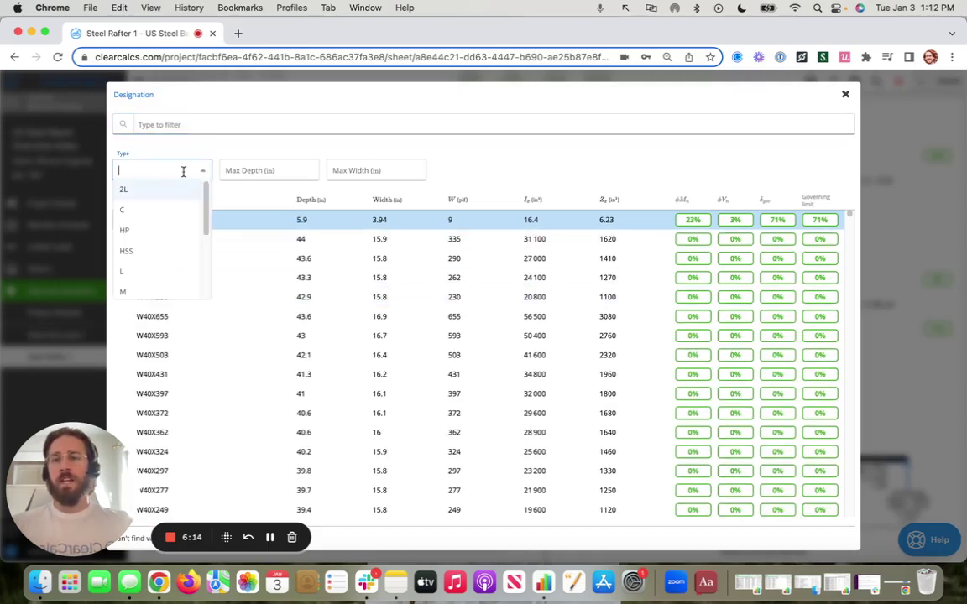
{"action": "left_click_drag", "start_coordinate": [205, 201], "coordinate": [208, 271]}
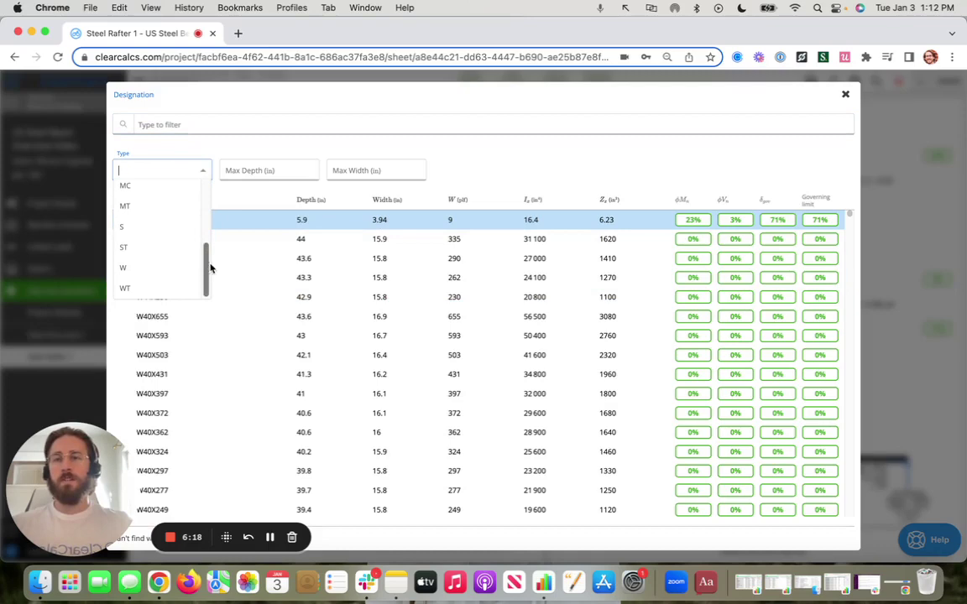
{"action": "left_click", "coordinate": [265, 169]}
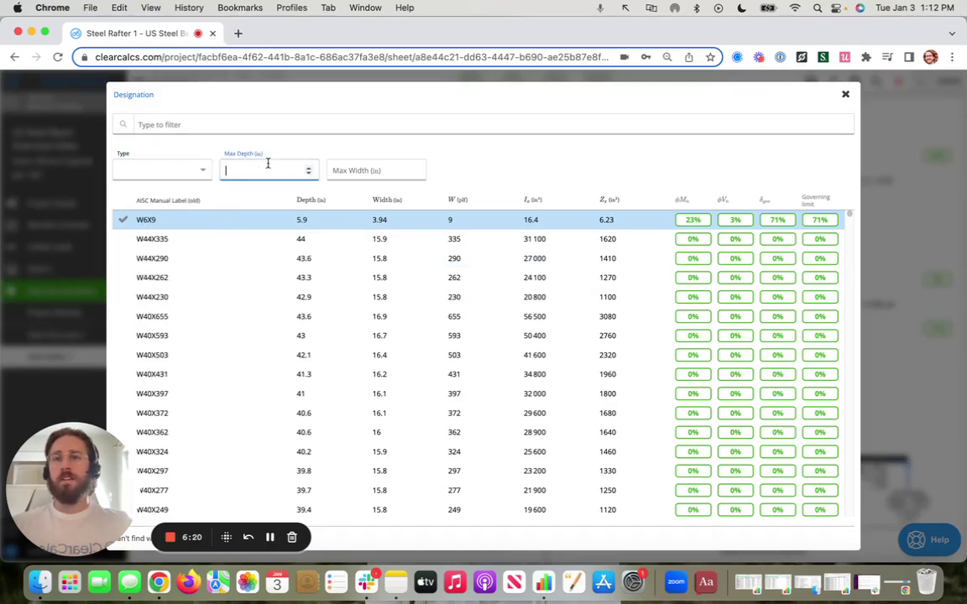
{"action": "left_click", "coordinate": [355, 172]}
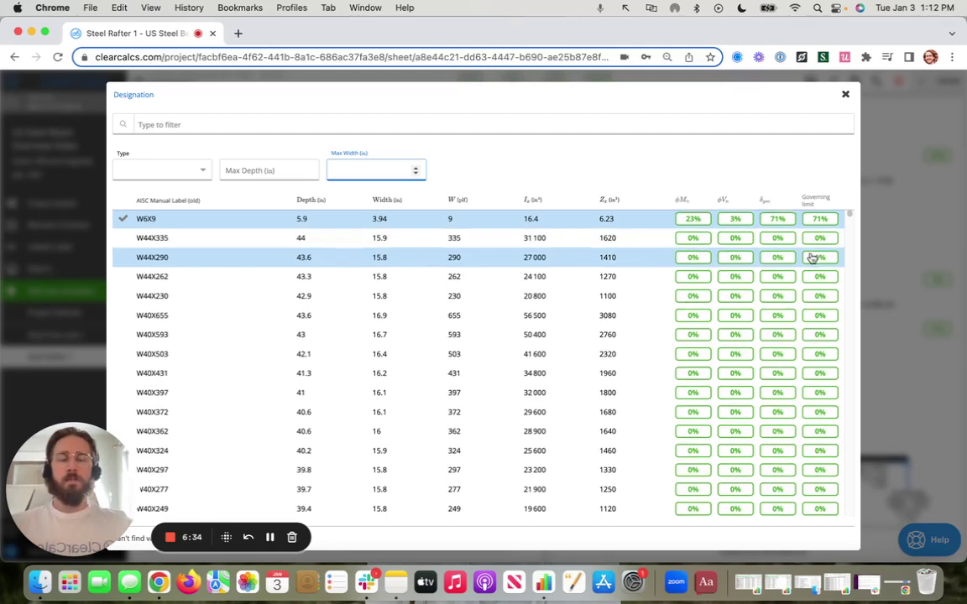
{"action": "scroll", "coordinate": [809, 259], "scroll_direction": "down", "scroll_amount": 2}
{"action": "scroll", "coordinate": [807, 259], "scroll_direction": "up", "scroll_amount": 4}
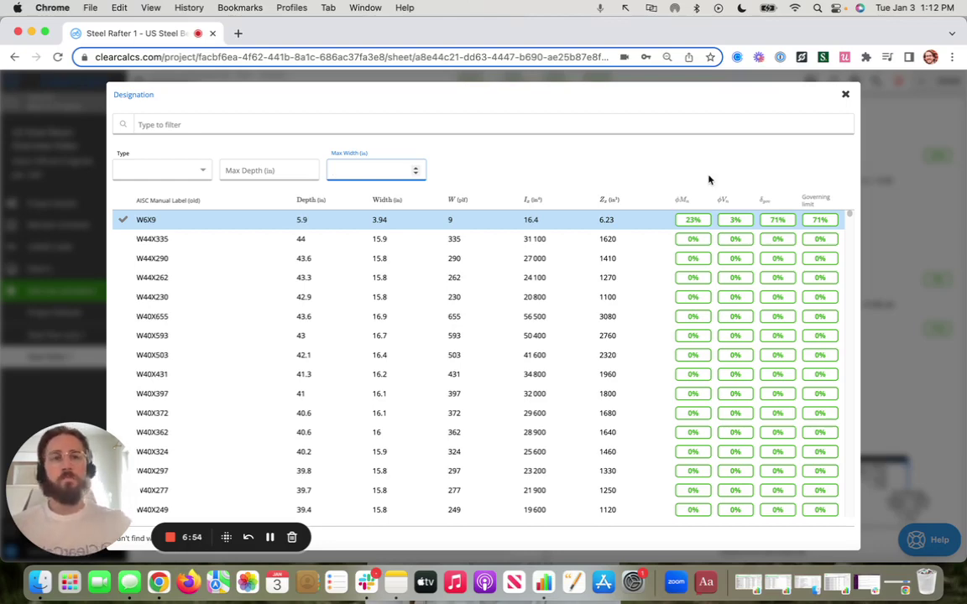
{"action": "left_click", "coordinate": [844, 95]}
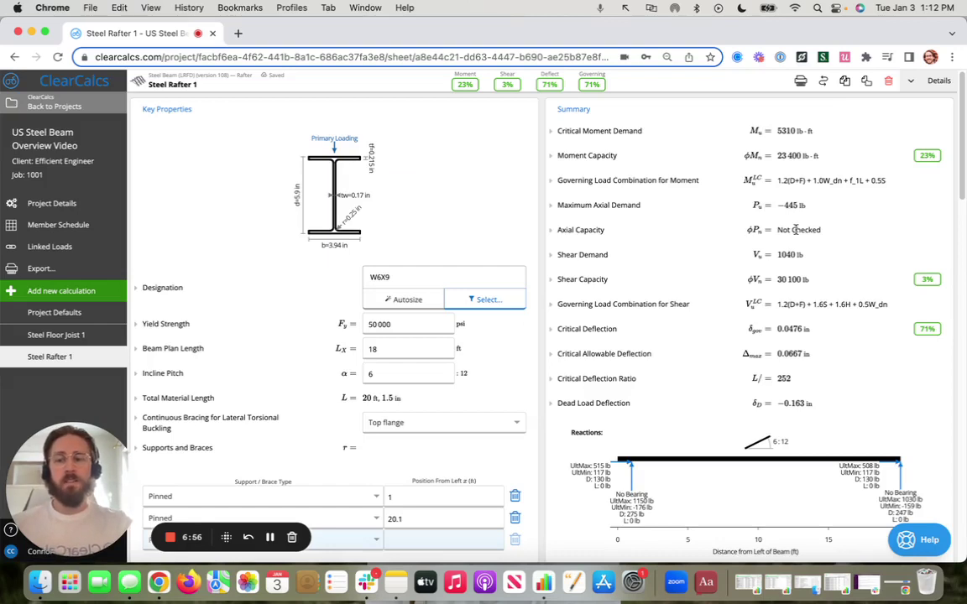
{"action": "mouse_move", "coordinate": [680, 372]}
{"action": "left_mouse_down"}
{"action": "mouse_move", "coordinate": [773, 422]}
{"action": "mouse_move", "coordinate": [801, 478]}
{"action": "left_mouse_up"}
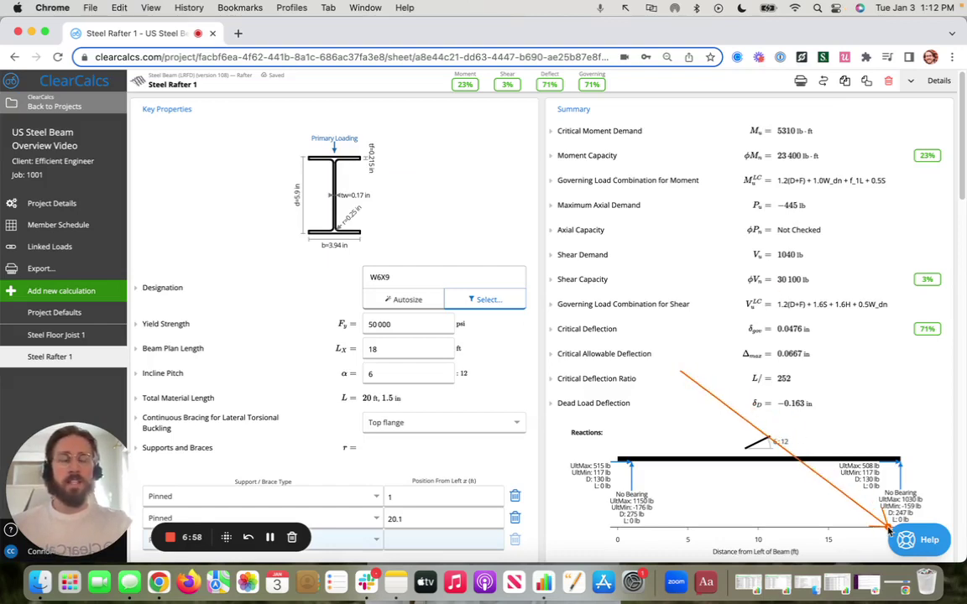
{"action": "left_click", "coordinate": [921, 540]}
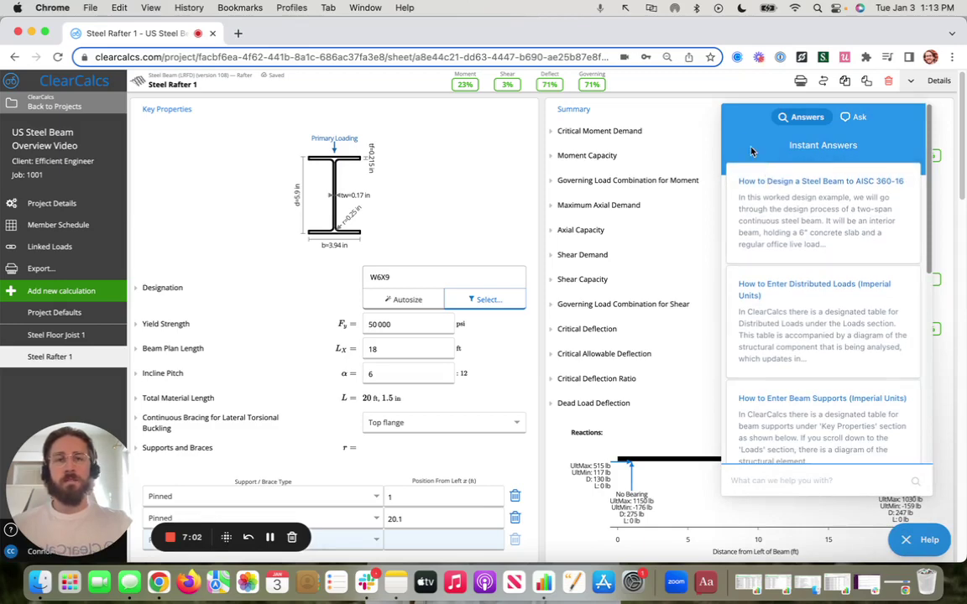
{"action": "mouse_move", "coordinate": [714, 147]}
{"action": "left_mouse_down"}
{"action": "mouse_move", "coordinate": [878, 387]}
{"action": "mouse_move", "coordinate": [936, 504]}
{"action": "left_mouse_up"}
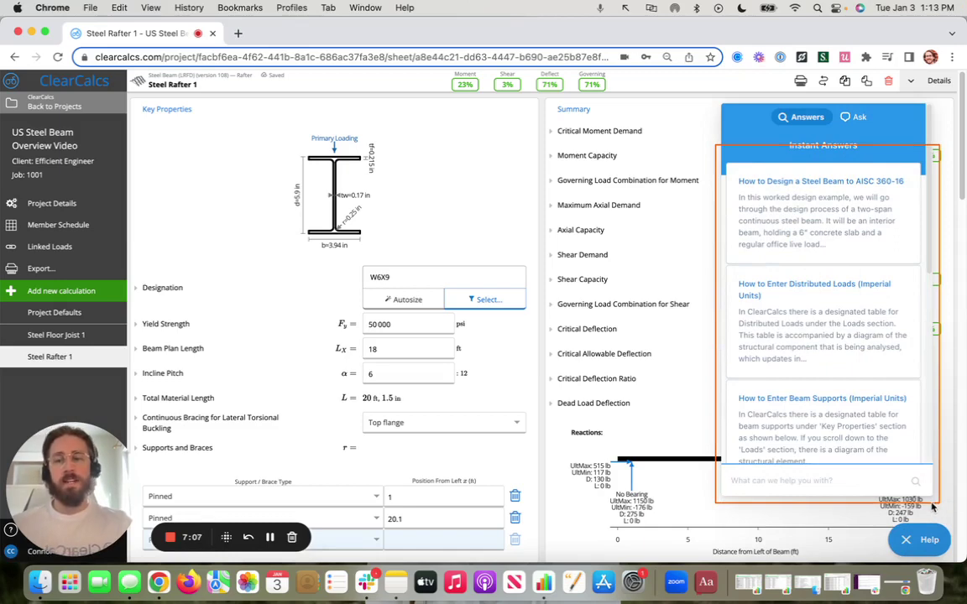
{"action": "left_click_drag", "start_coordinate": [823, 102], "coordinate": [877, 131]}
{"action": "left_click", "coordinate": [866, 121]}
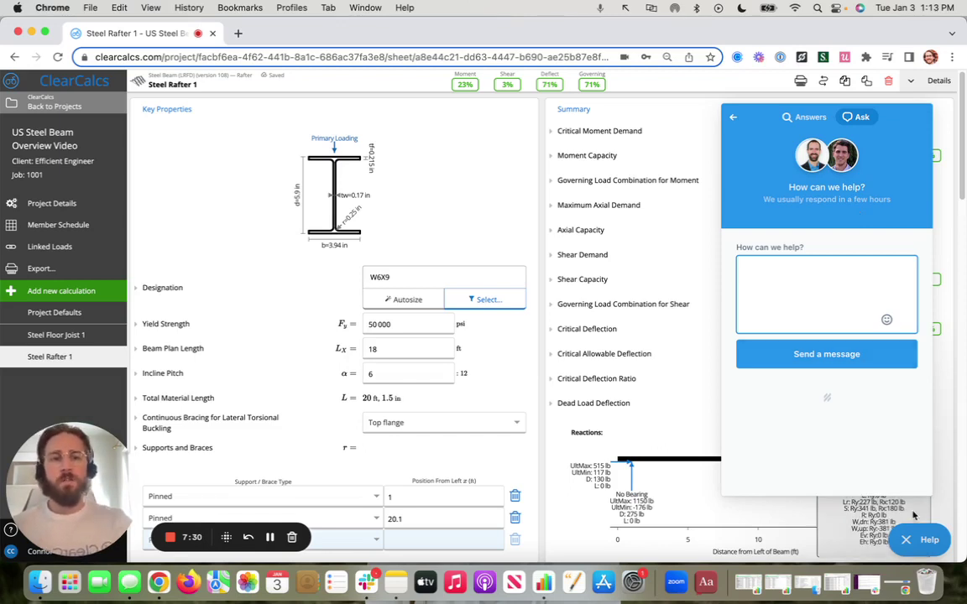
{"action": "left_click", "coordinate": [906, 542]}
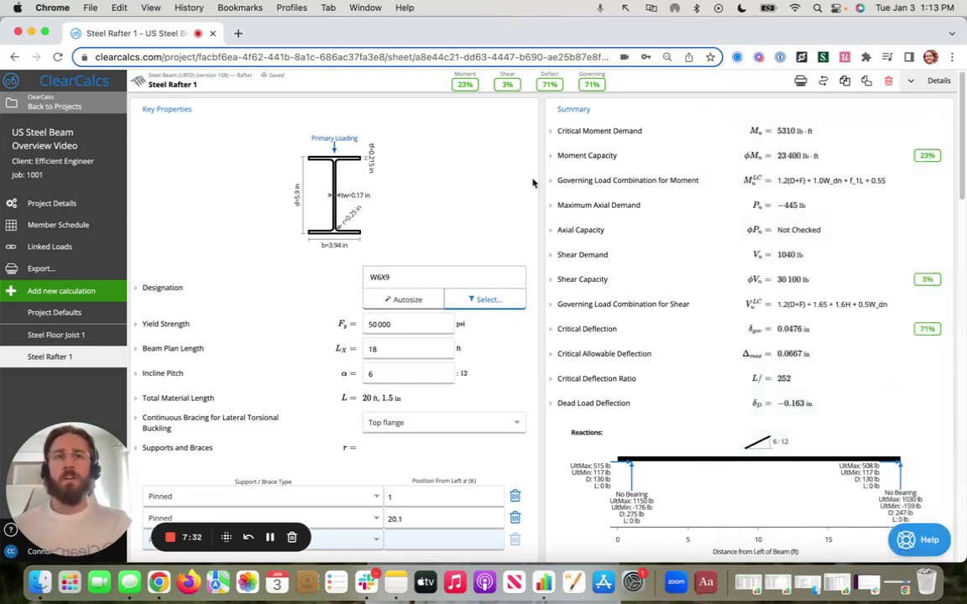